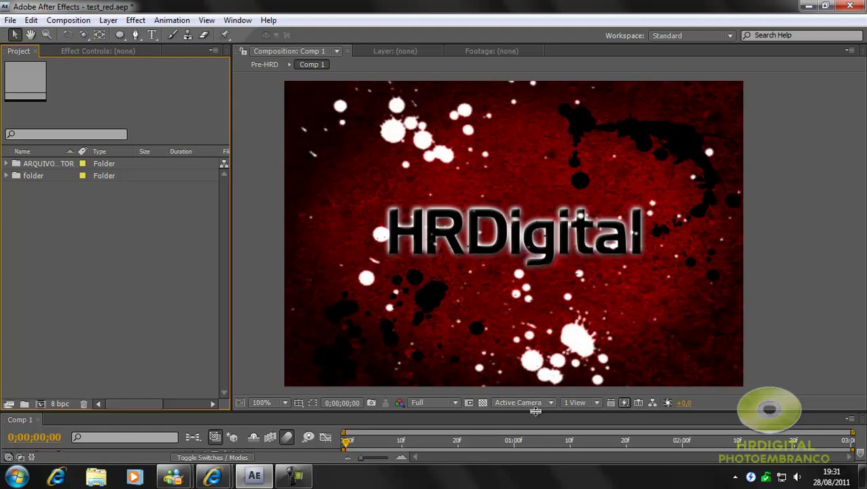
- Enlarge the timeline to show all four Comp 1 layers and expand the ARQUIVOS_TUTOR folder
left_click_drag(536, 411, 543, 278)
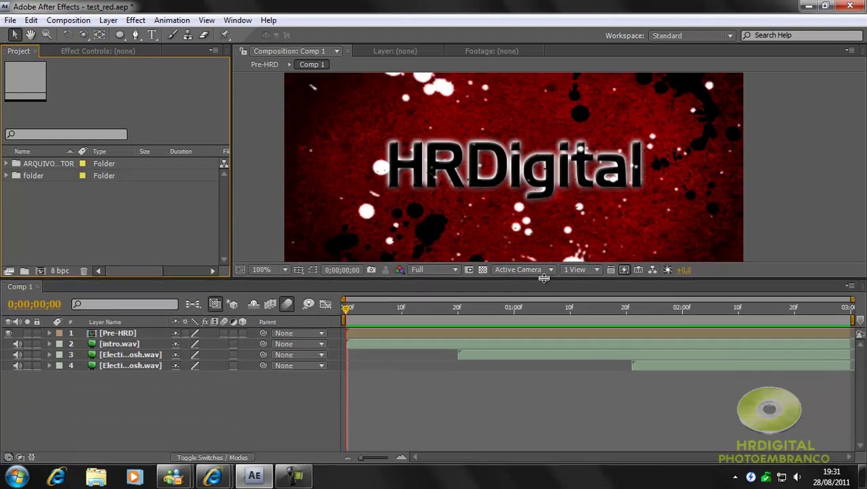
scroll(514, 206, "down", 2)
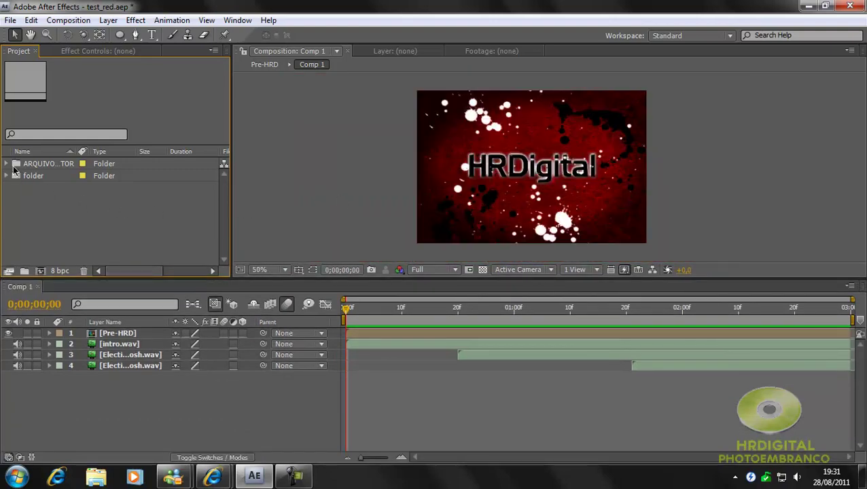
left_click(7, 164)
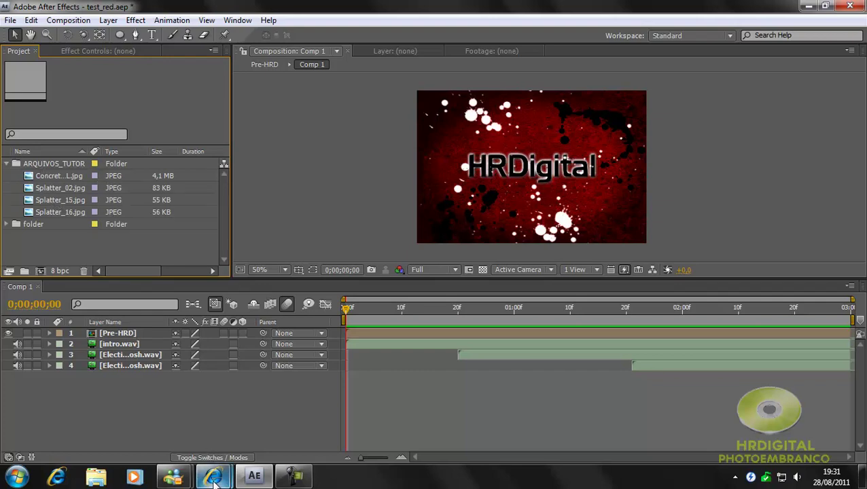
- Bring the Photoembranco blog forward, scroll to the Mask Pro post, and return to its header
mouse_move(213, 475)
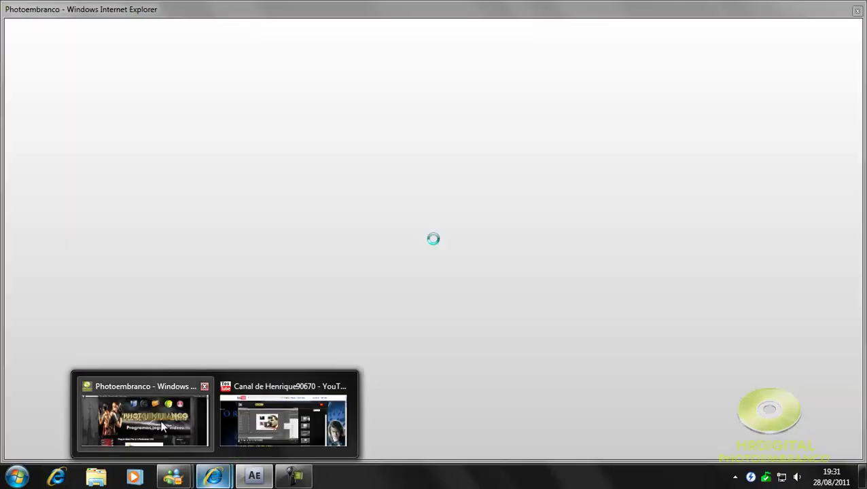
left_click(163, 426)
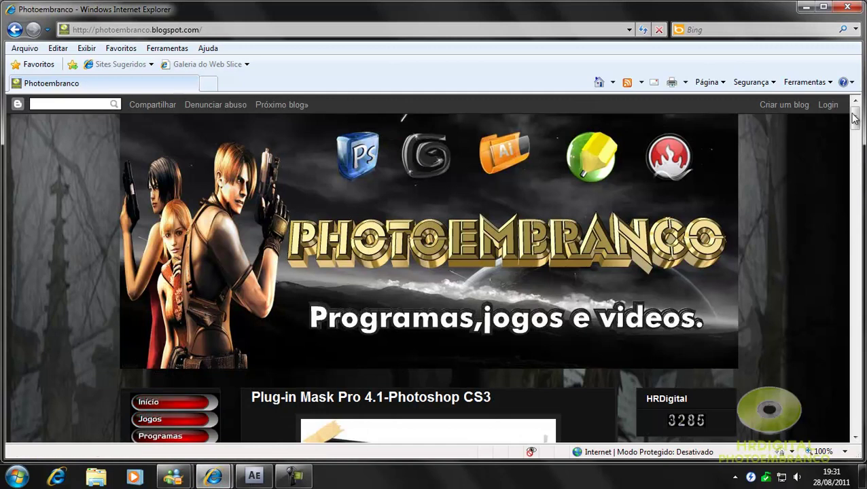
left_click_drag(855, 116, 855, 136)
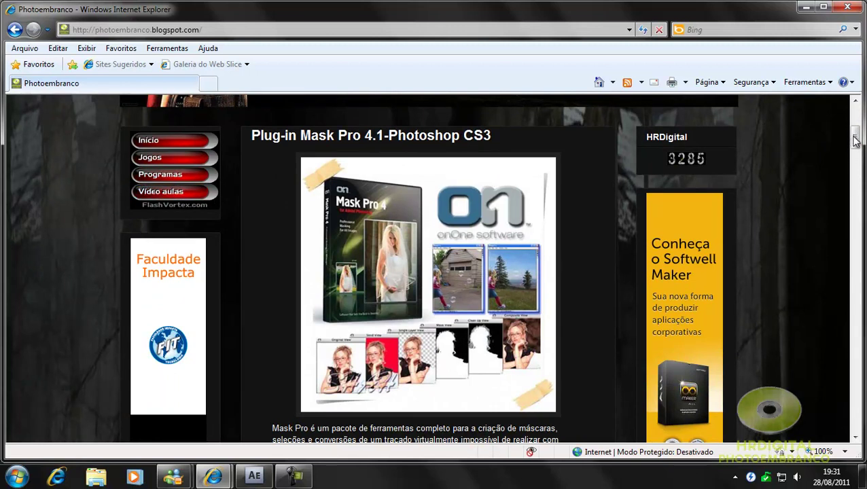
left_click_drag(855, 136, 855, 114)
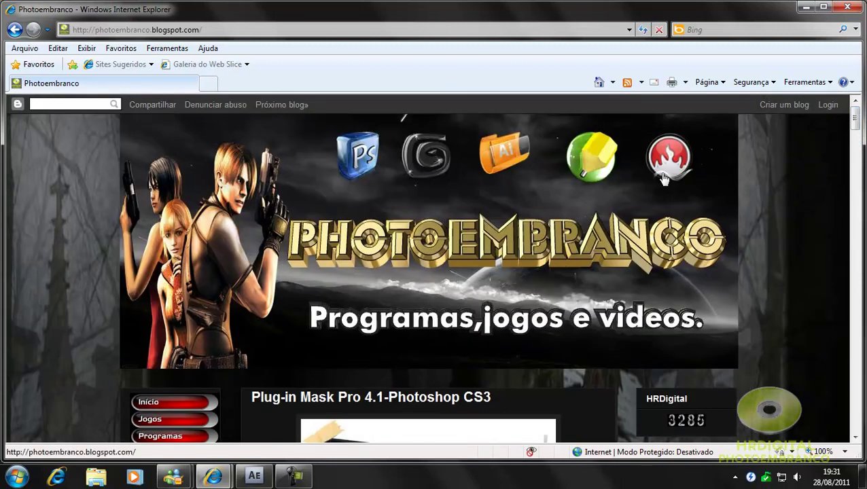
- Browse the YouTube channel page's profile and subscriber lists, then return to After Effects
mouse_move(212, 479)
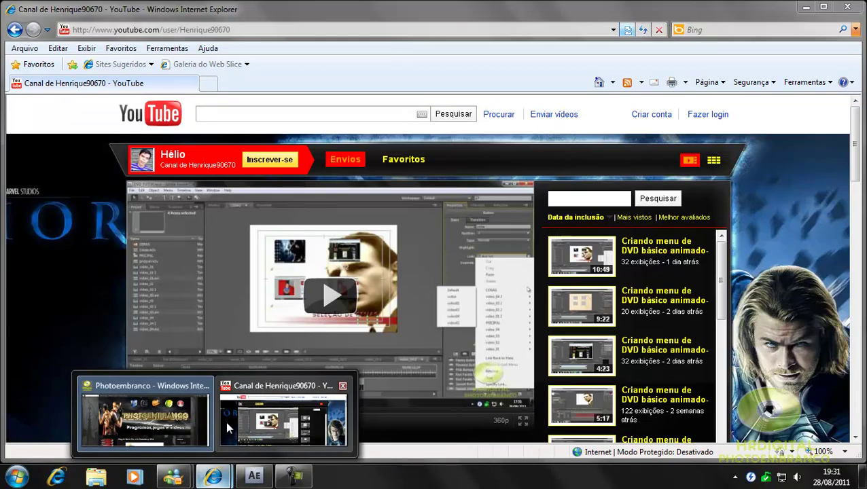
left_click(226, 421)
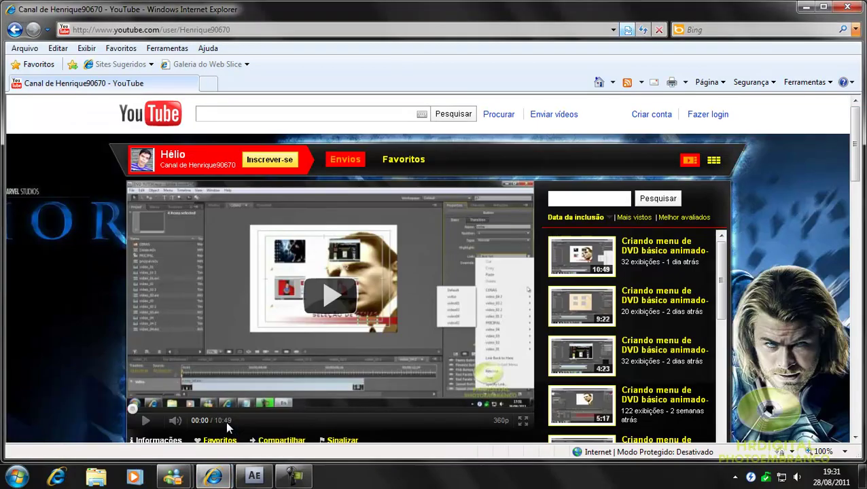
left_click_drag(855, 140, 862, 244)
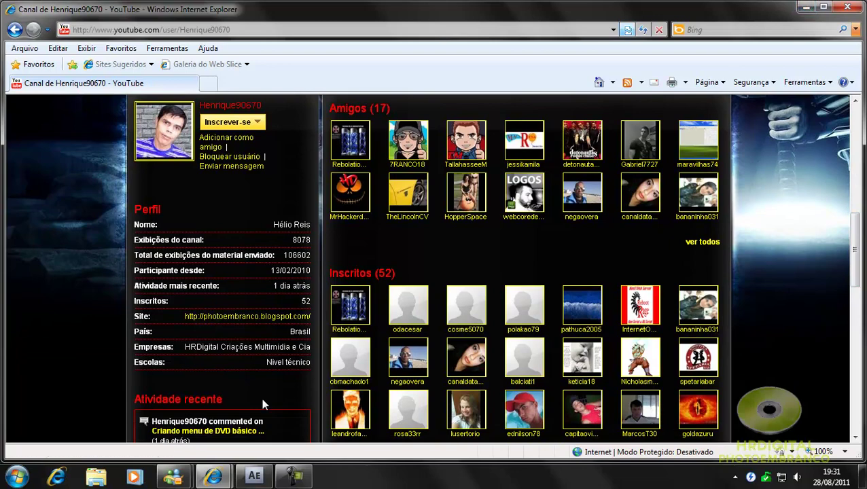
left_click(254, 476)
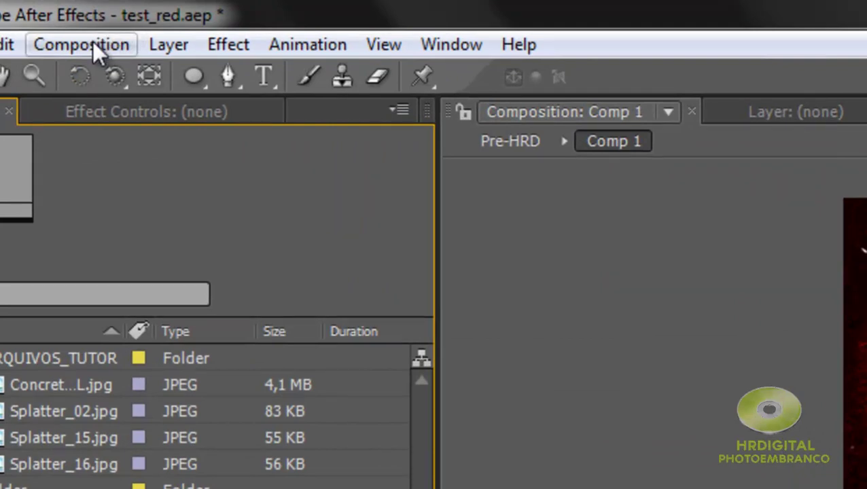
- Create Comp 2 with the NTSC DV preset: 720×480, 29.97 fps, 0;00;05;00 duration
left_click(94, 48)
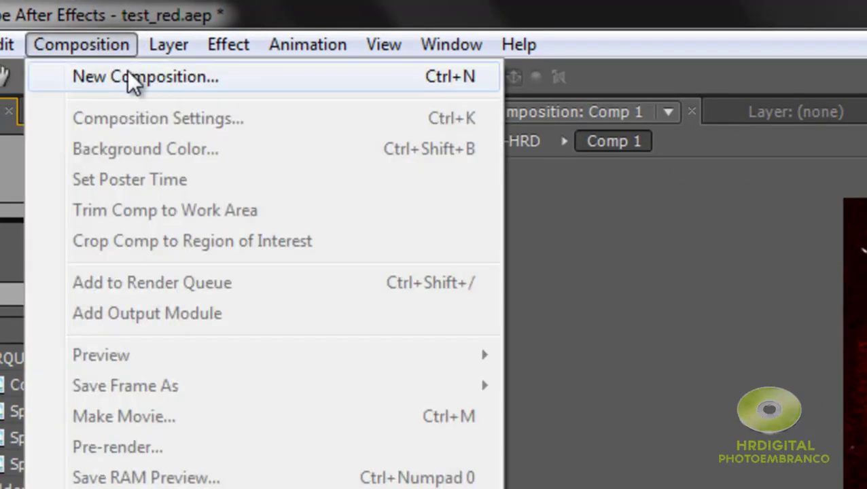
left_click(129, 79)
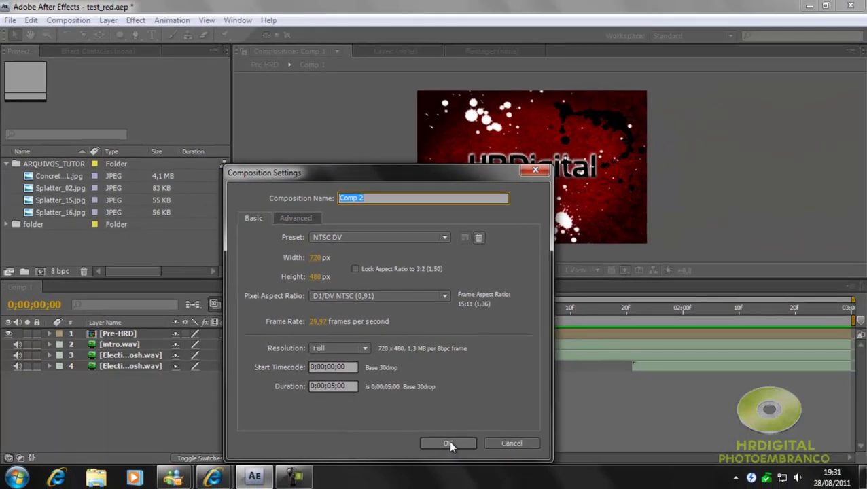
left_click(448, 443)
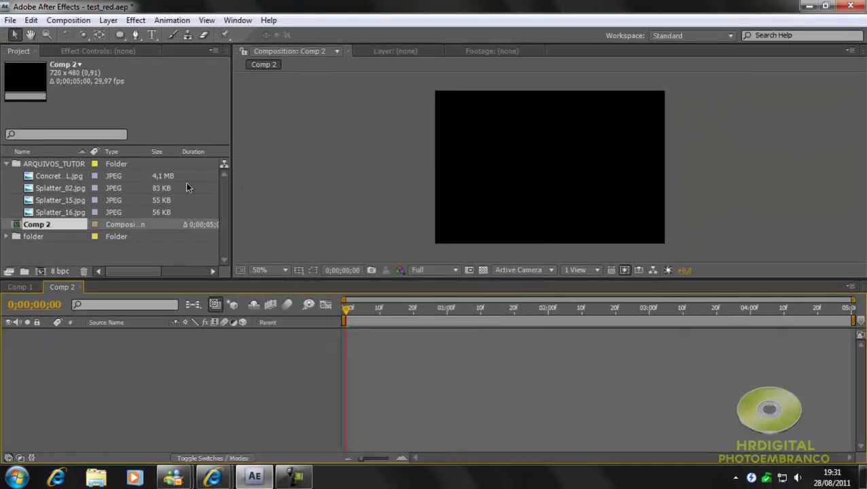
- Add ConcreteBare0335_1_L.jpg to Comp 2 and position it over the composition frame
left_click(38, 177)
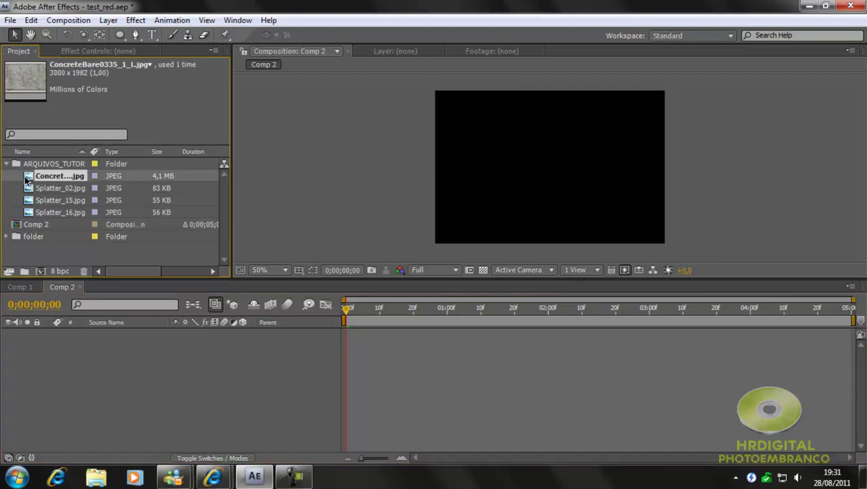
left_click_drag(27, 179, 549, 170)
key("comma")
key("comma")
key("comma")
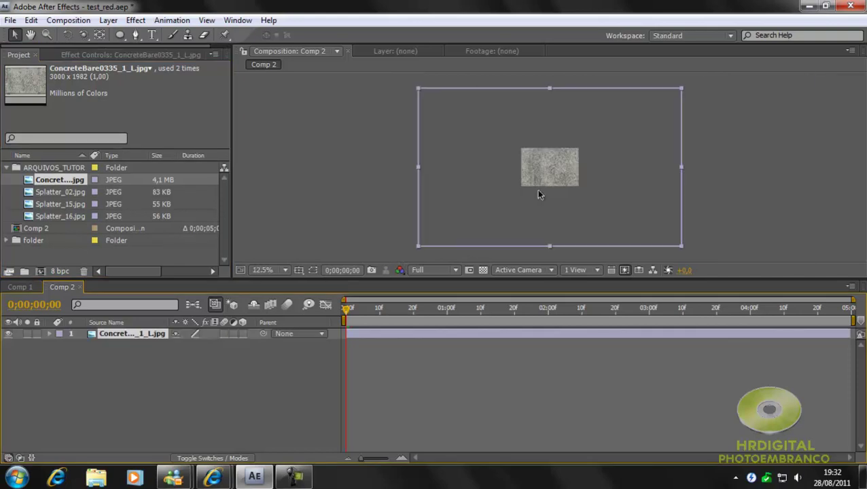
left_click_drag(458, 165, 544, 161)
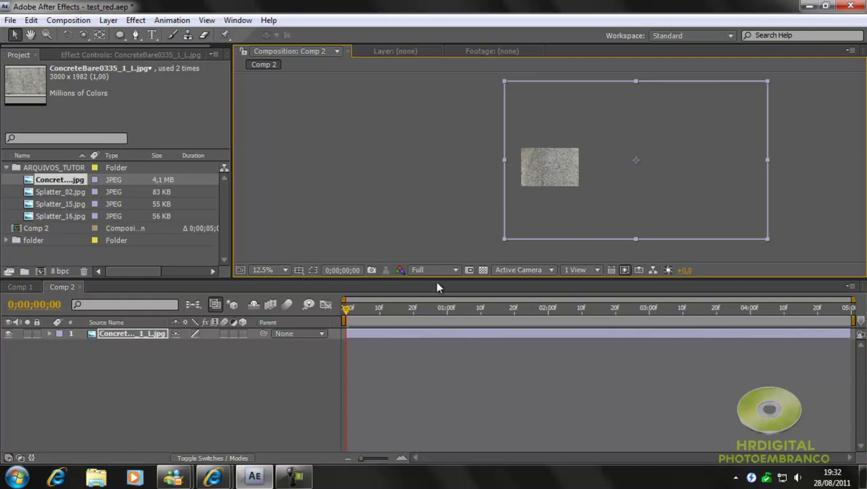
- Resize the preview area and set the viewer zoom to 50%
left_click_drag(464, 279, 464, 373)
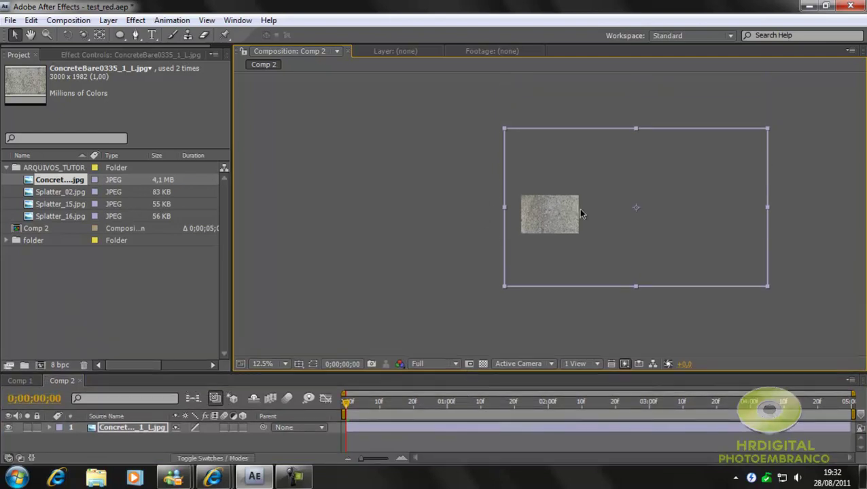
key("period")
key("period")
key("period")
key("comma")
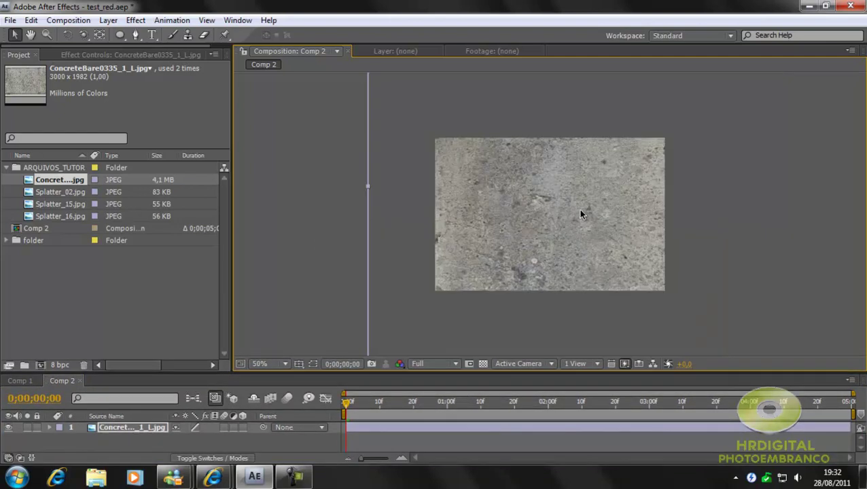
left_click_drag(385, 373, 392, 314)
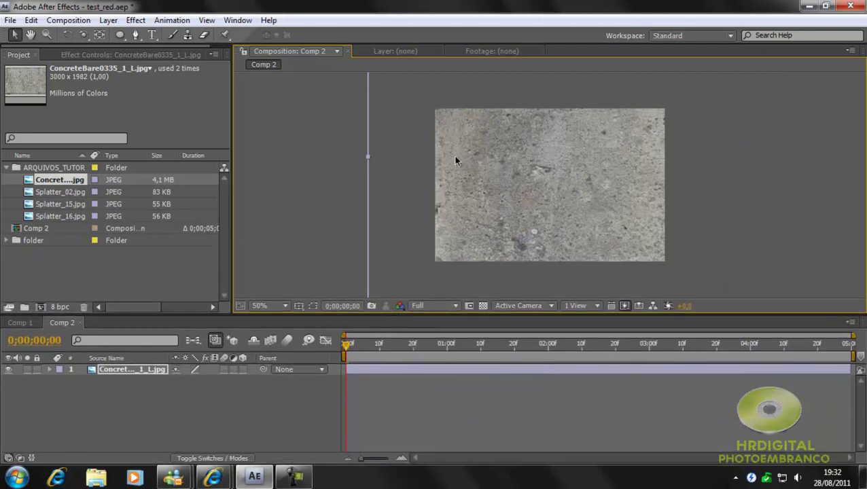
- Apply Curves to the concrete layer, lowering the top endpoint and midtones to darken it
left_click(132, 20)
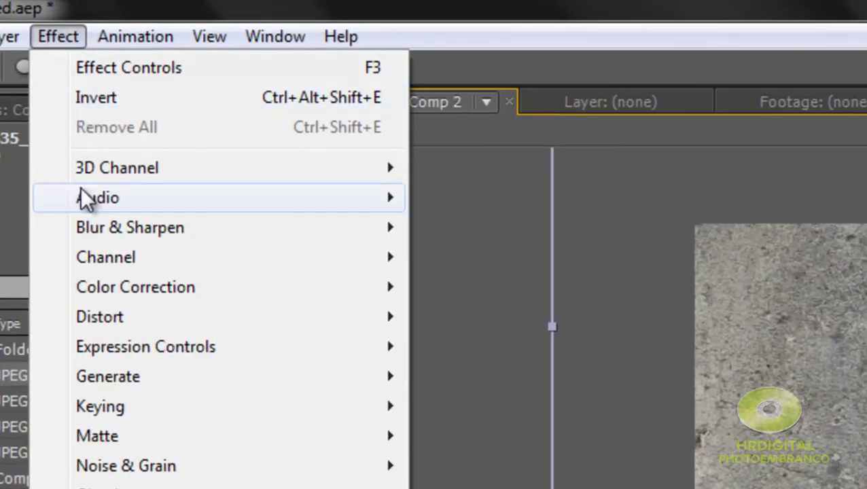
mouse_move(129, 288)
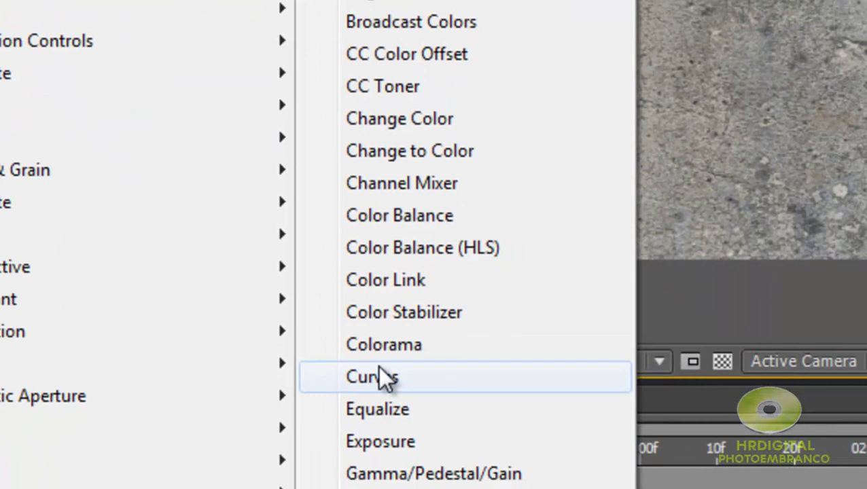
left_click(379, 371)
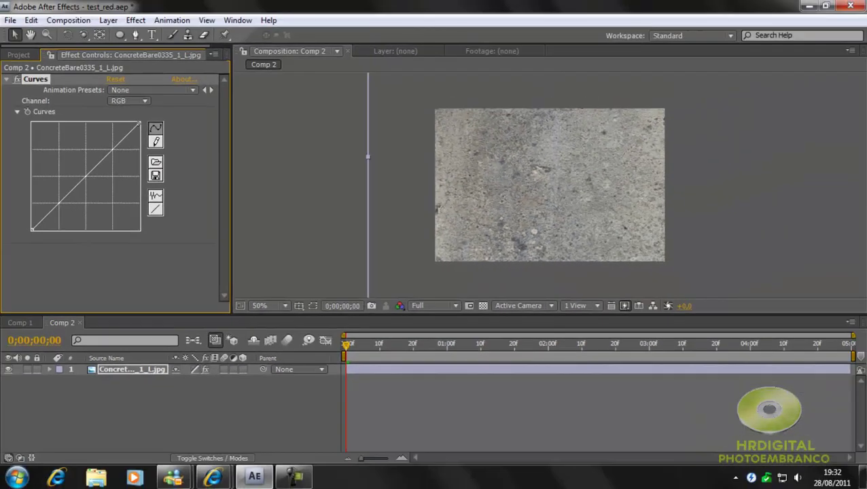
left_click_drag(140, 122, 157, 168)
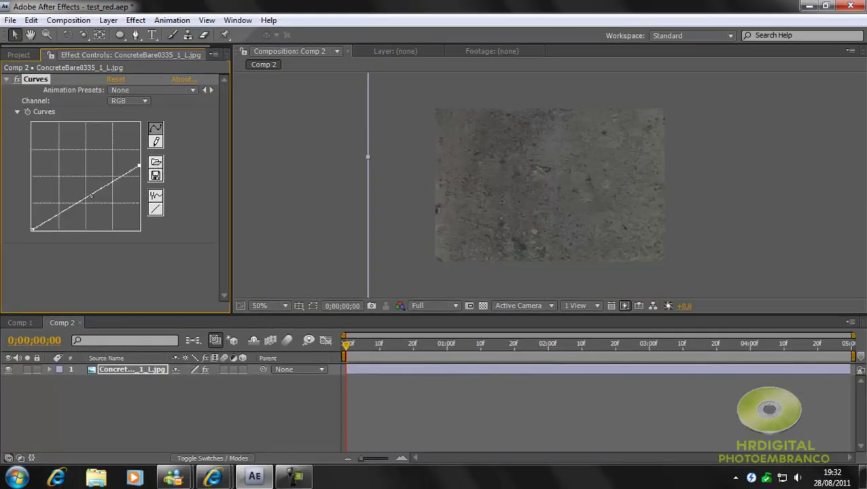
left_click_drag(91, 194, 108, 204)
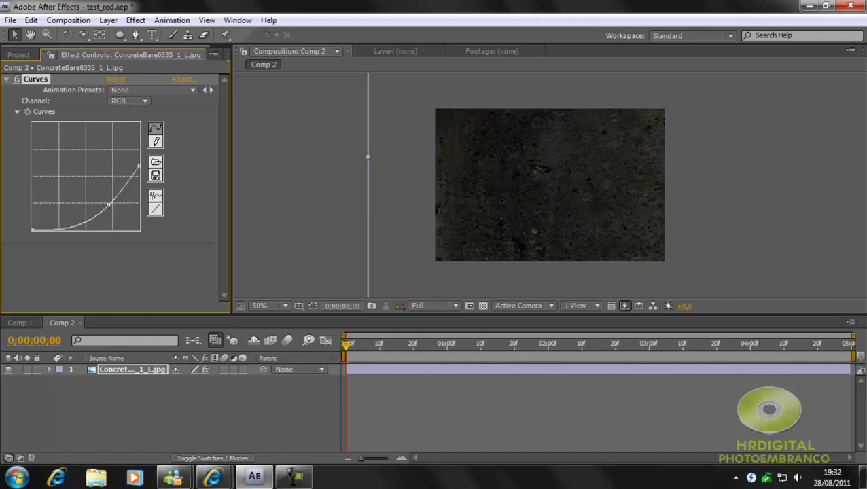
left_click_drag(108, 204, 104, 203)
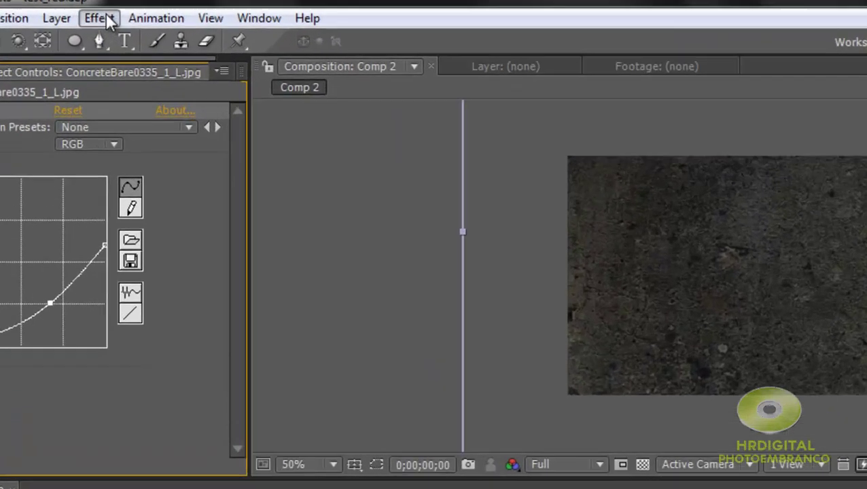
- Add Hue/Saturation to the concrete with Colorize on and Colorize Saturation 100
left_click(135, 20)
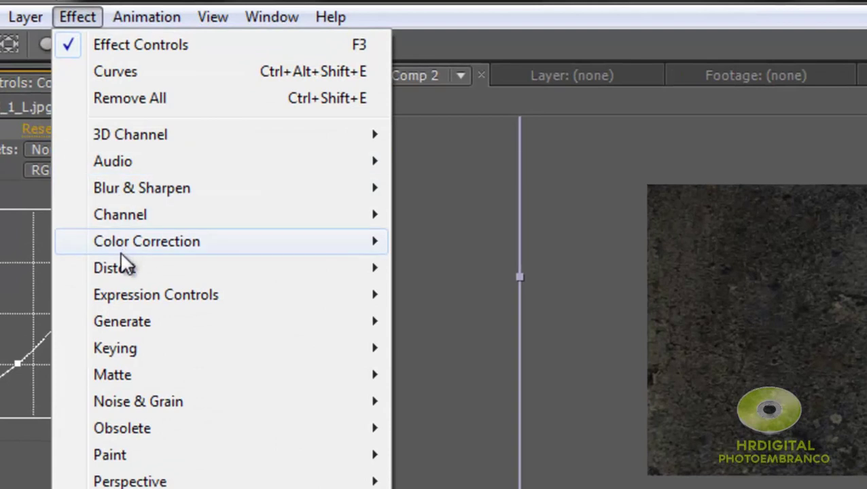
mouse_move(119, 250)
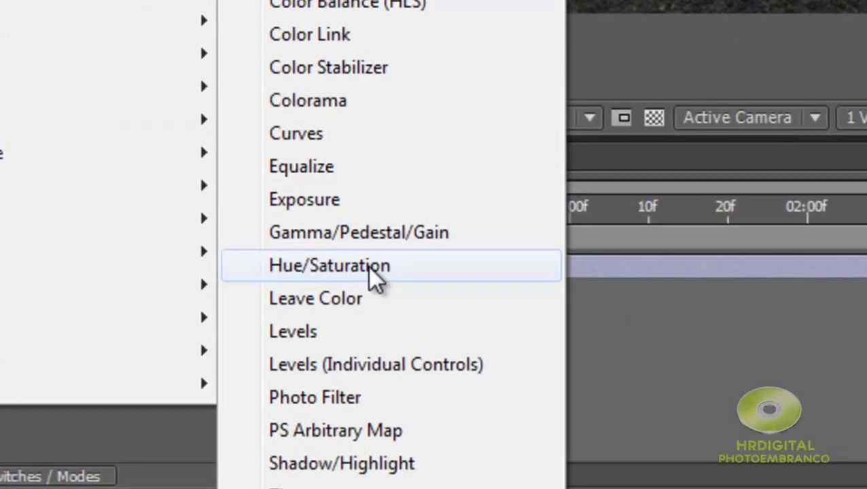
left_click(368, 266)
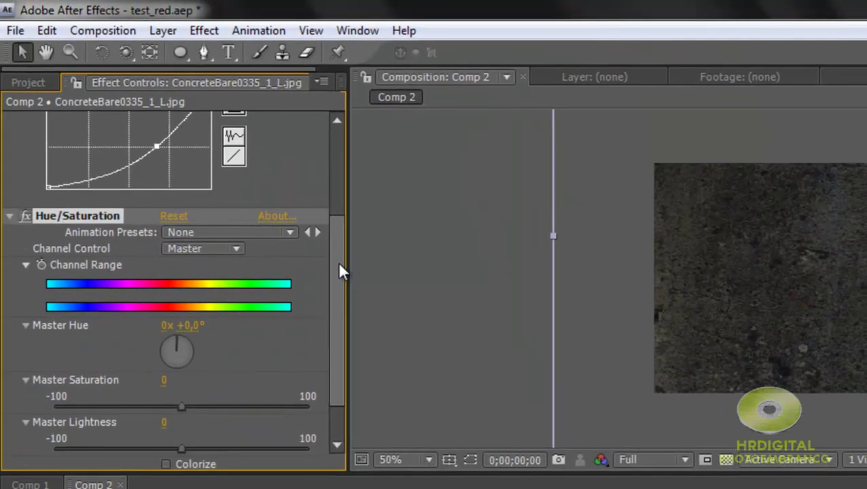
scroll(342, 292, "down", 3)
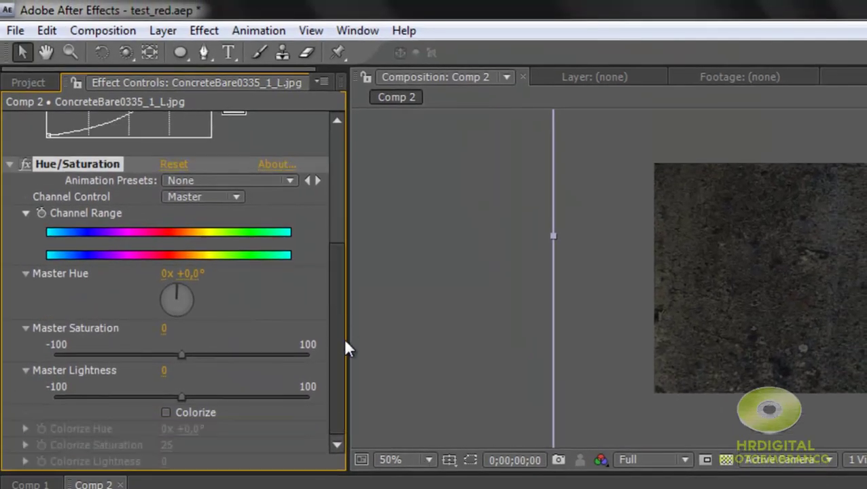
left_click(167, 413)
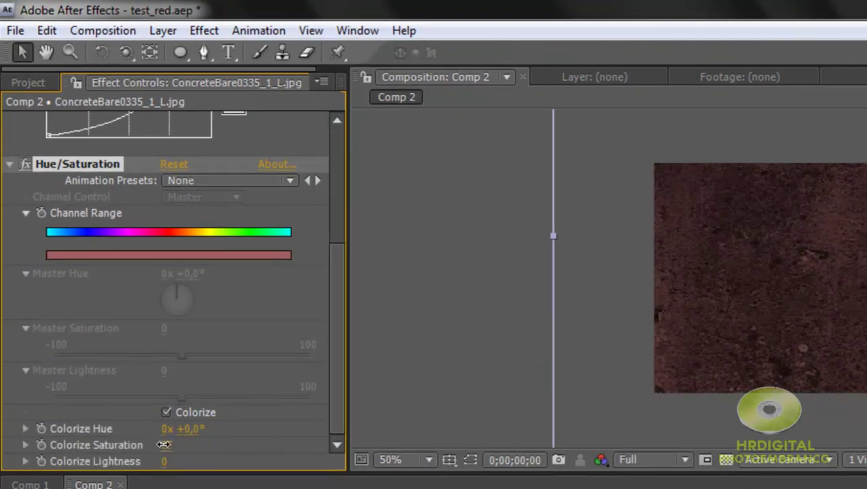
left_click_drag(163, 445, 258, 445)
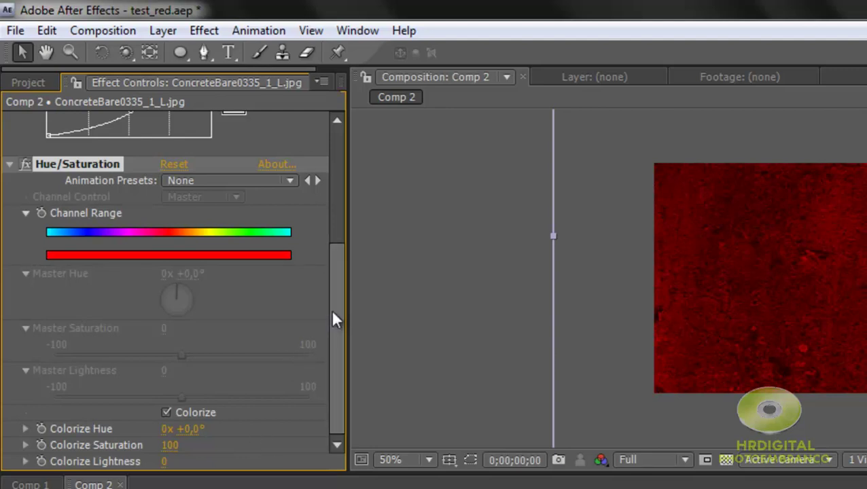
- Slightly adjust the concrete's Curves point and make the Comp 2 timeline active
left_click_drag(340, 314, 338, 213)
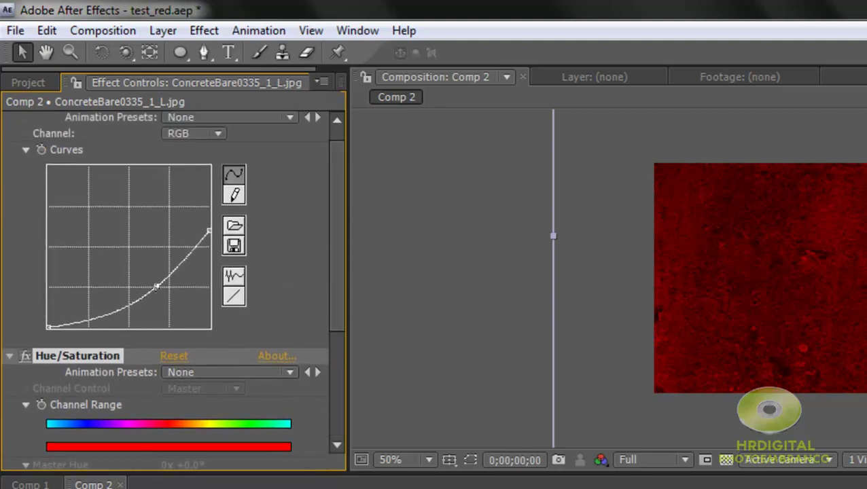
left_click_drag(156, 288, 151, 285)
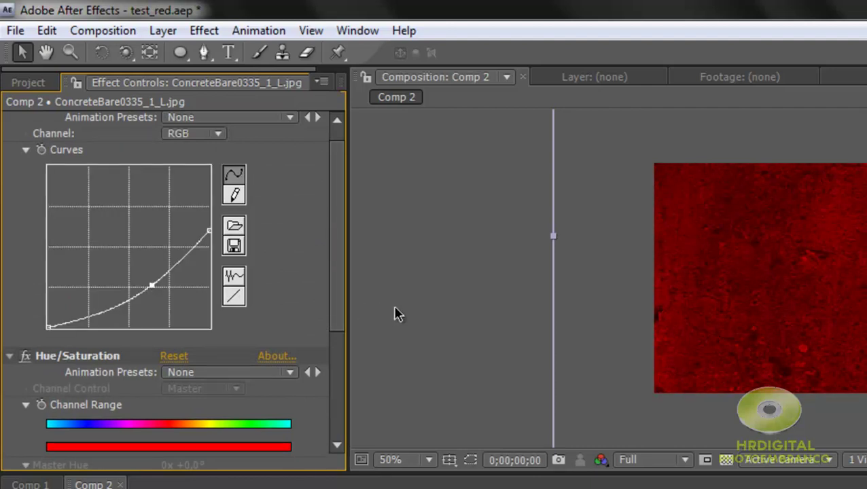
scroll(340, 261, "down", 3)
scroll(343, 285, "up", 2)
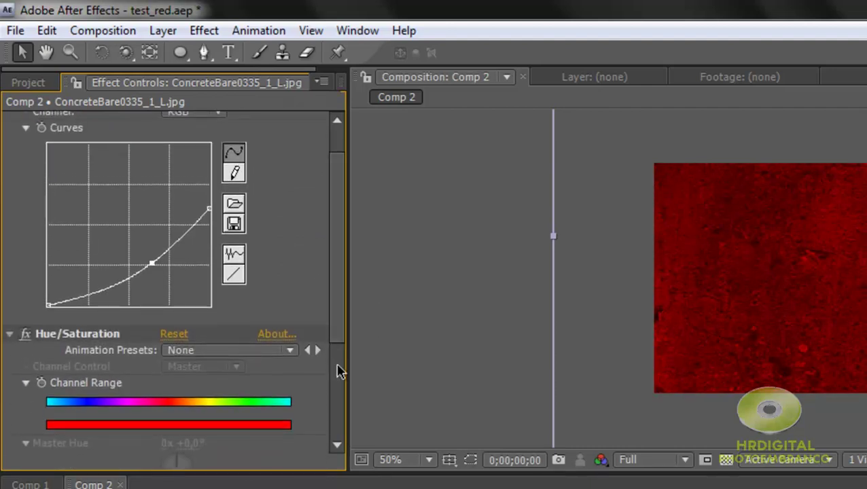
left_click(93, 484)
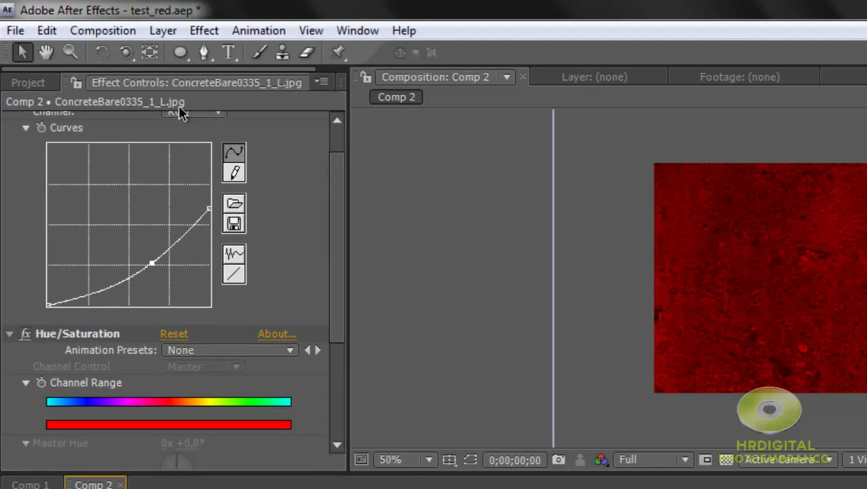
left_click(167, 30)
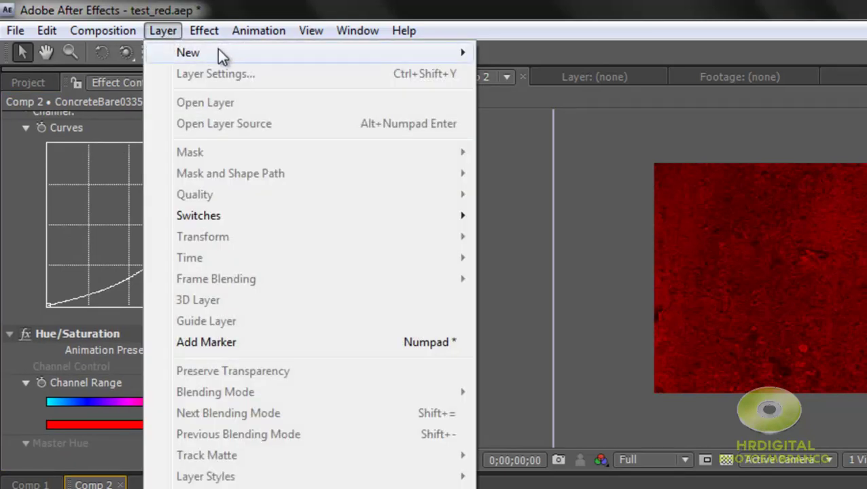
- Add an adjustment layer with a Curves effect bent downward to darken the red concrete
mouse_move(219, 53)
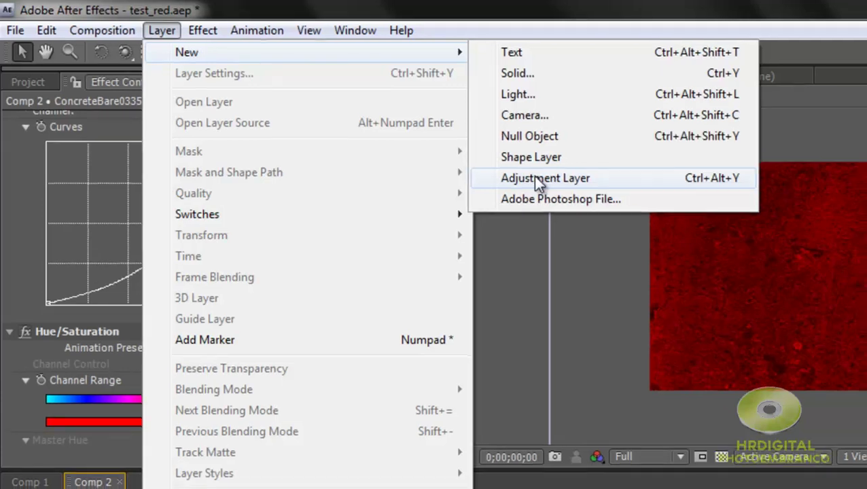
left_click(537, 179)
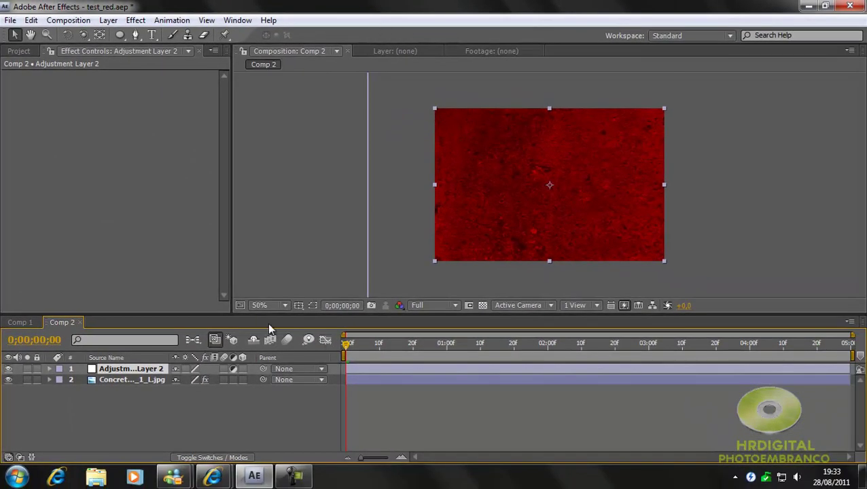
left_click(140, 22)
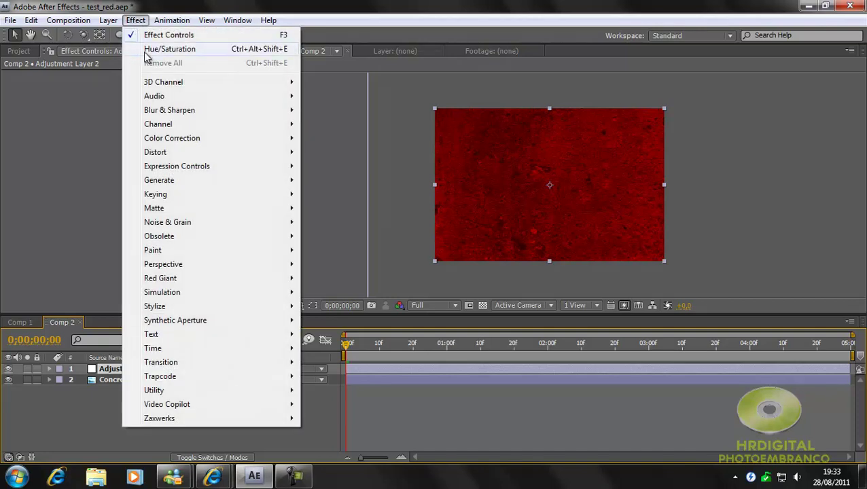
mouse_move(170, 140)
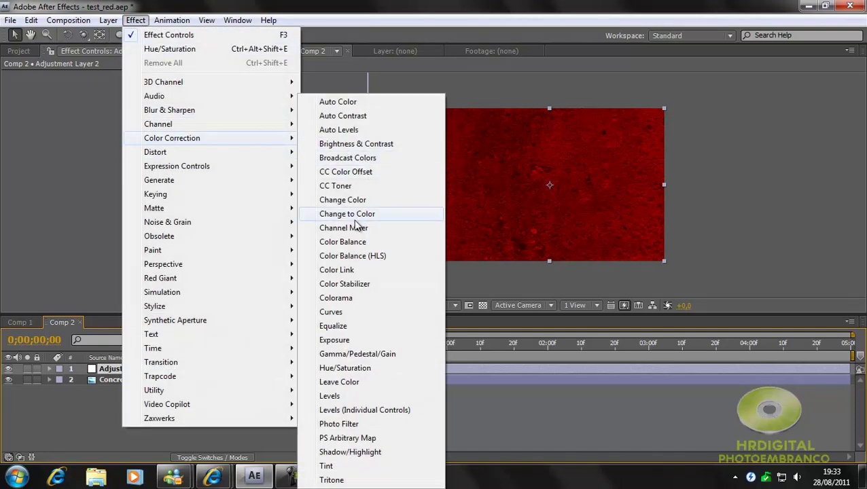
left_click(347, 315)
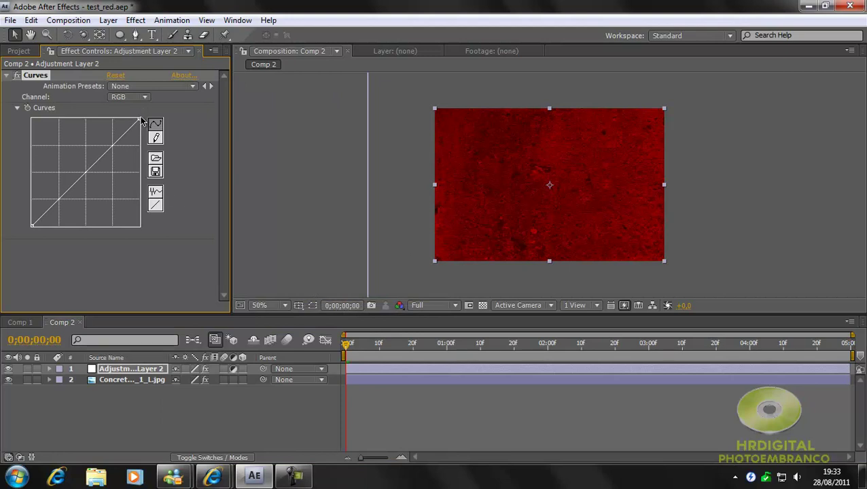
left_click_drag(85, 176, 100, 193)
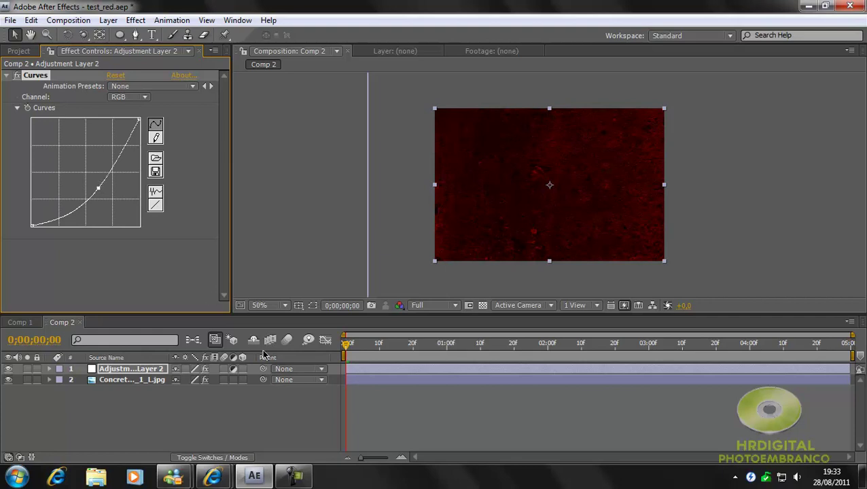
left_click(224, 433)
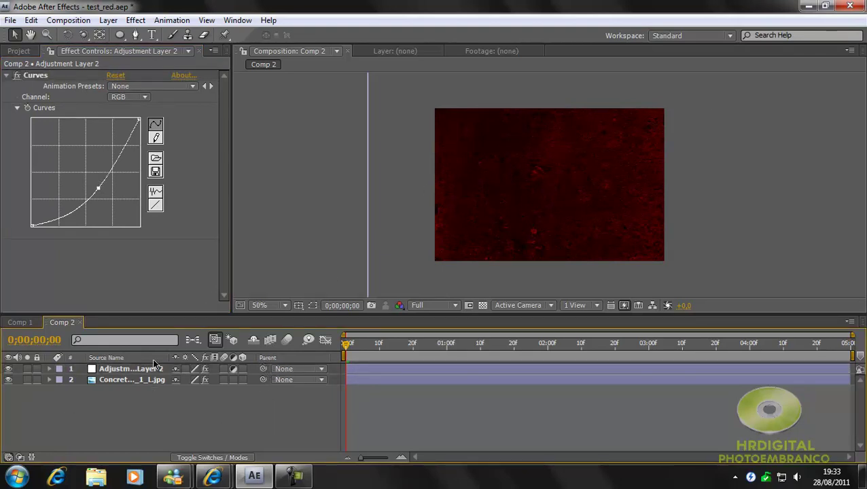
left_click(129, 370)
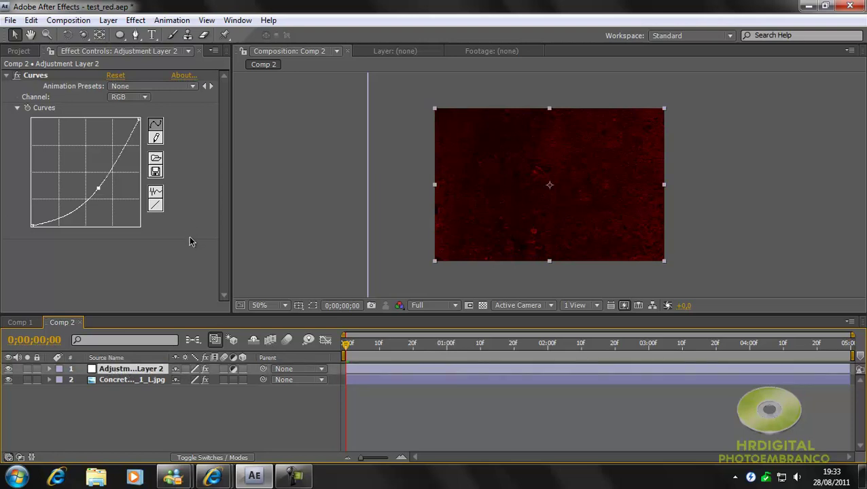
- Add an elliptical Subtract mask to the adjustment layer and feather its edge
double_click(119, 35)
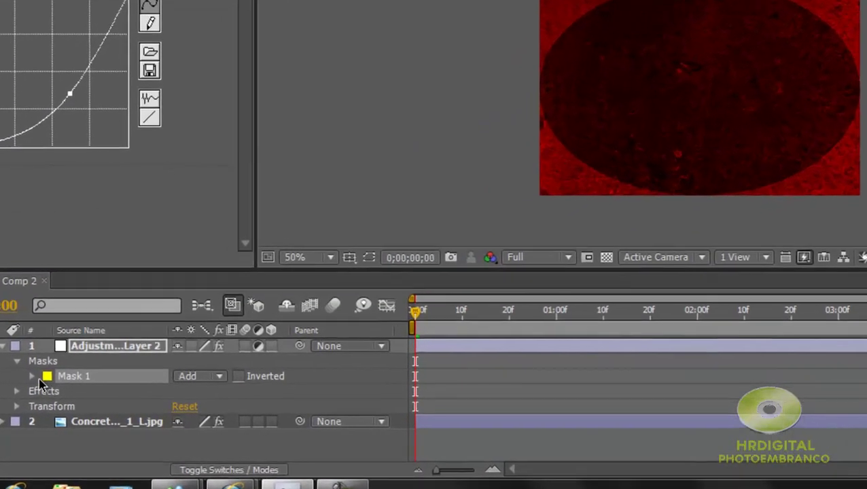
left_click(30, 377)
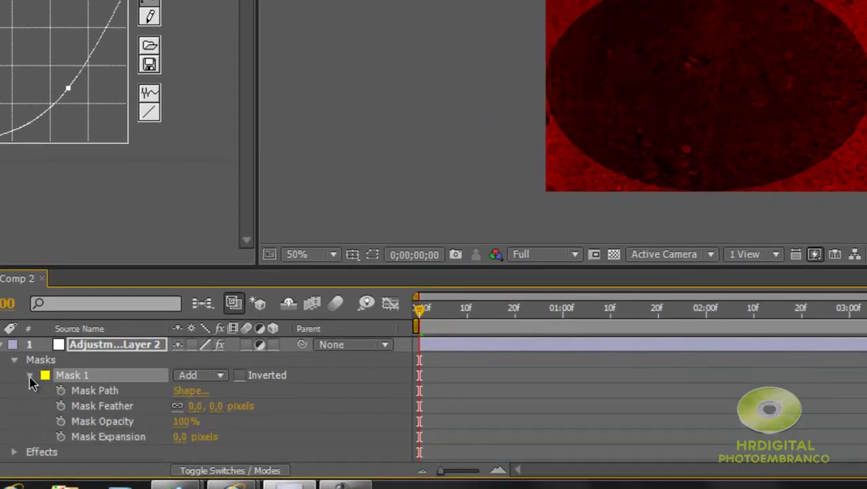
left_click(223, 379)
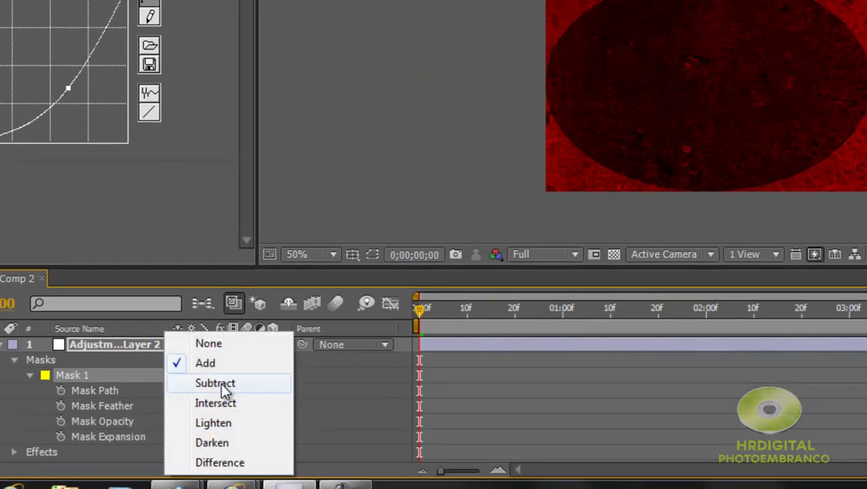
left_click(226, 383)
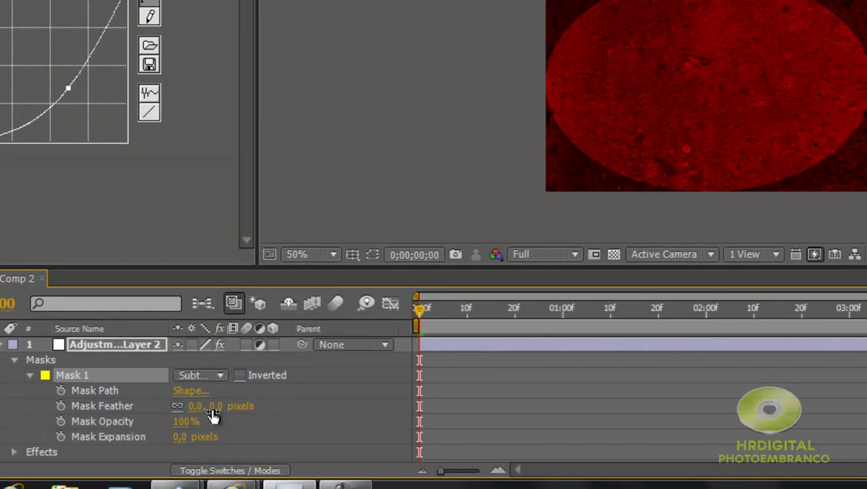
mouse_move(218, 411)
left_mouse_down()
mouse_move(270, 405)
mouse_move(283, 417)
left_mouse_up()
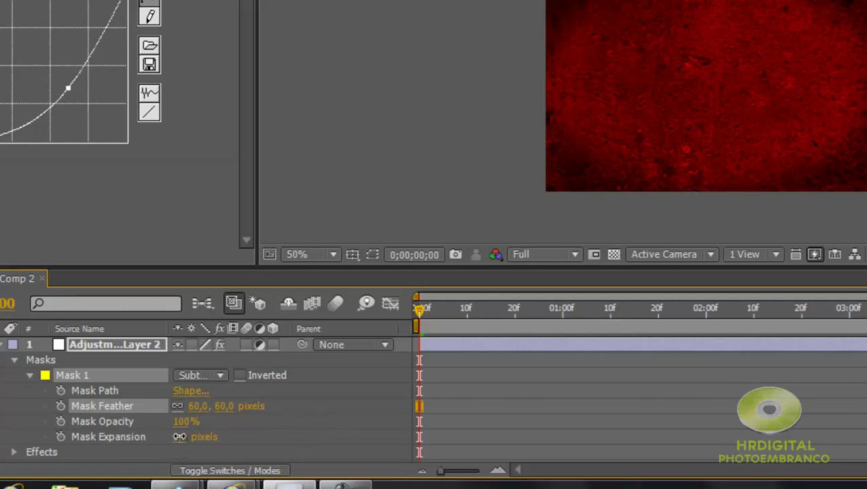
- Set mask expansion to about -33 px, feather to 99 px, and nudge the curve
left_click_drag(179, 437, 174, 460)
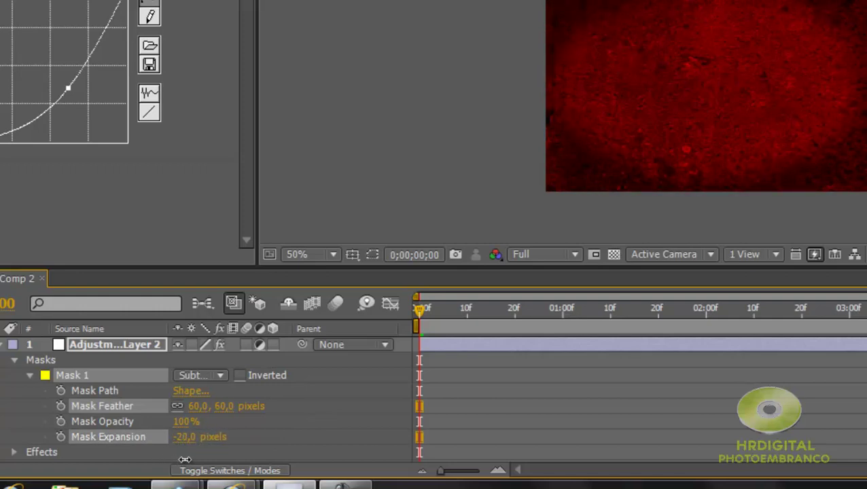
left_click_drag(219, 405, 252, 406)
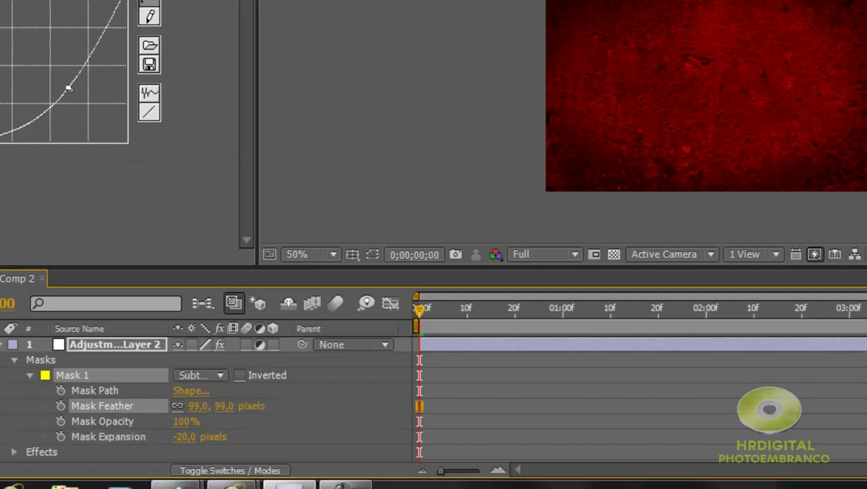
left_click_drag(68, 88, 69, 96)
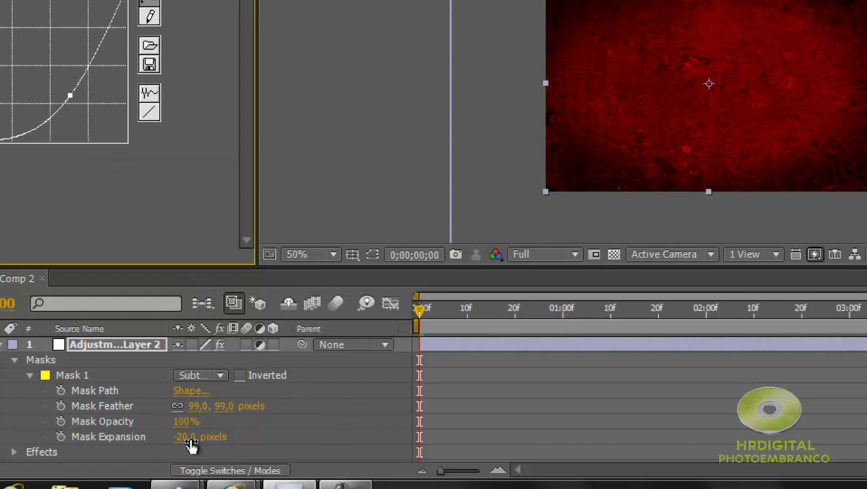
left_click_drag(192, 438, 174, 438)
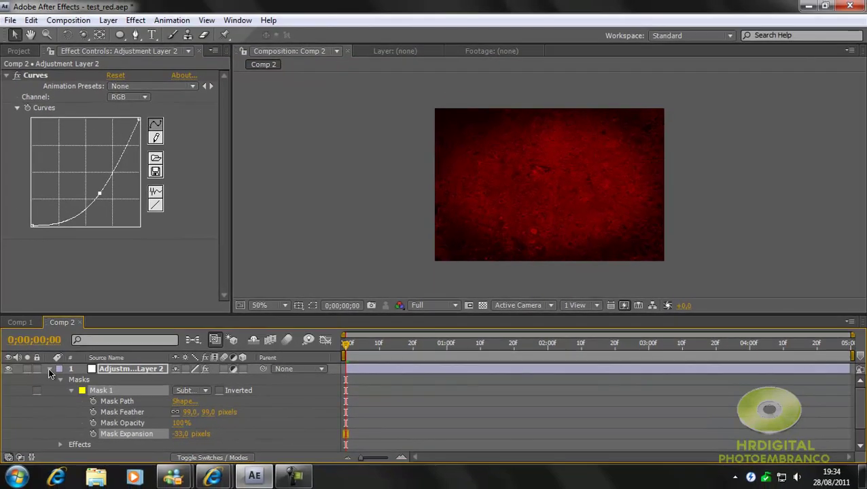
left_click(49, 369)
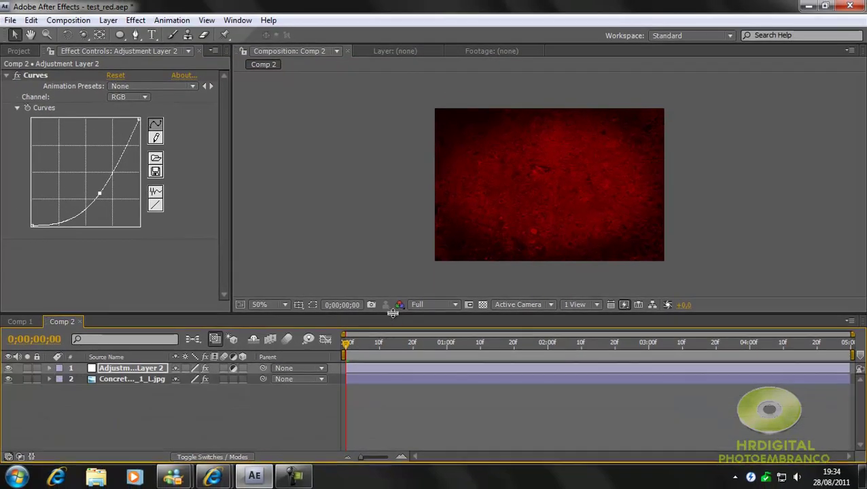
- Turn on Title/Action Safe guides and add a black 'HRDigital' text layer over the concrete
left_click_drag(392, 313, 392, 282)
left_click(148, 422)
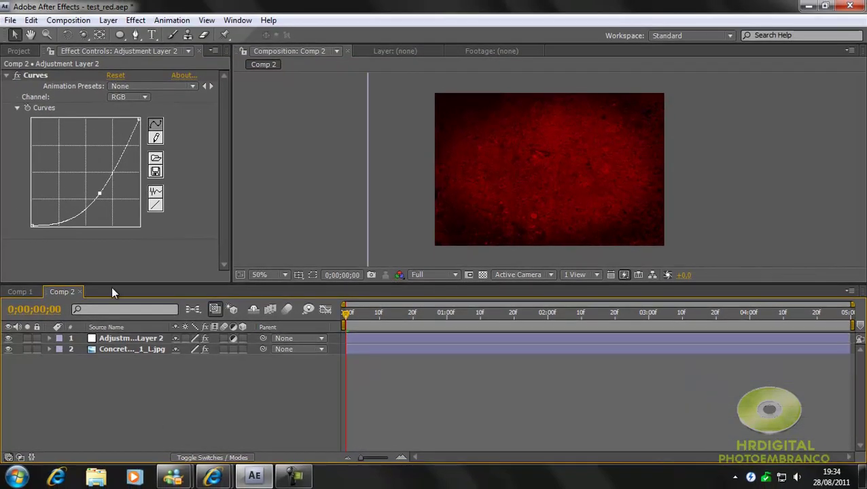
left_click(152, 33)
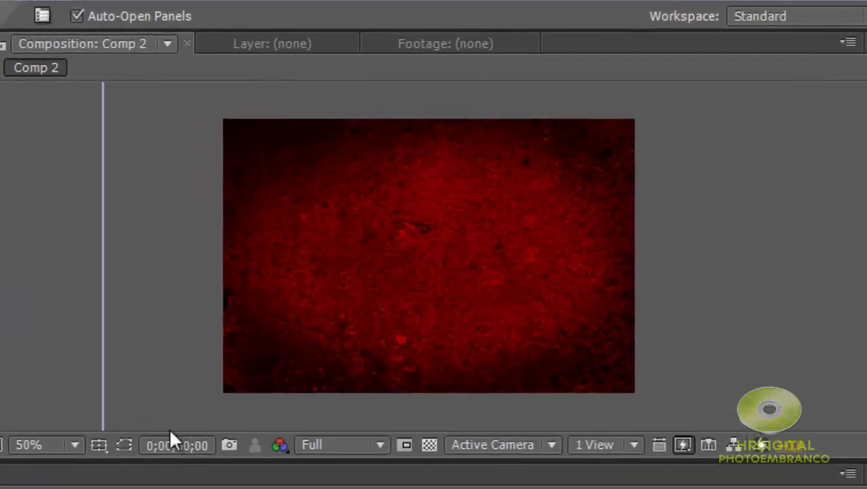
left_click(103, 445)
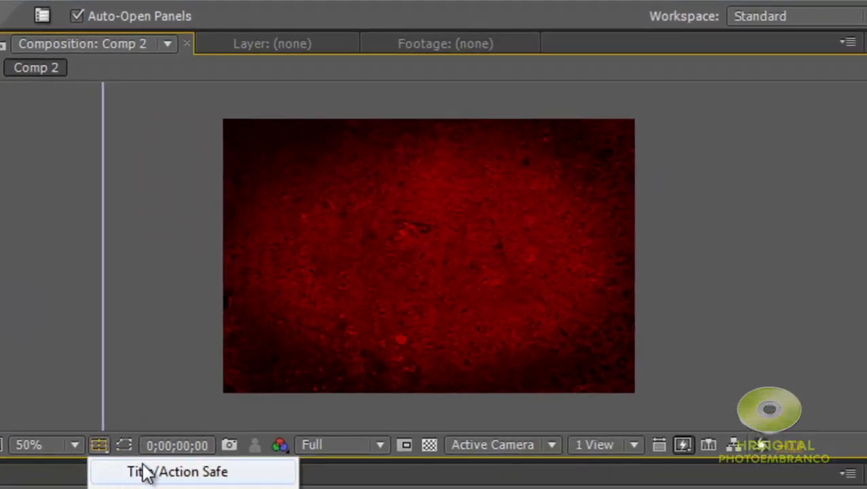
left_click(147, 477)
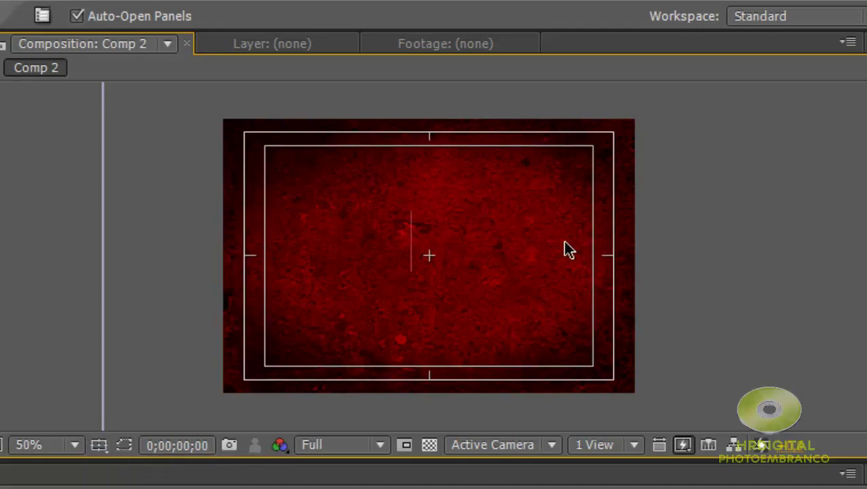
type("HRD")
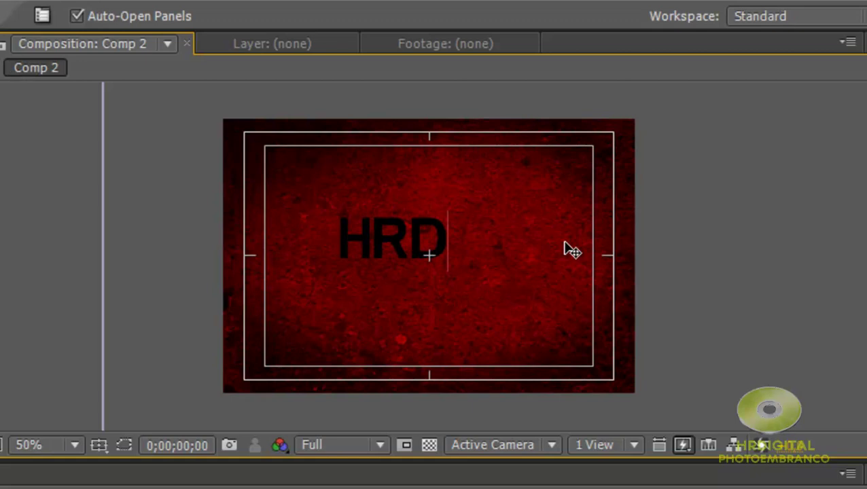
type("igital")
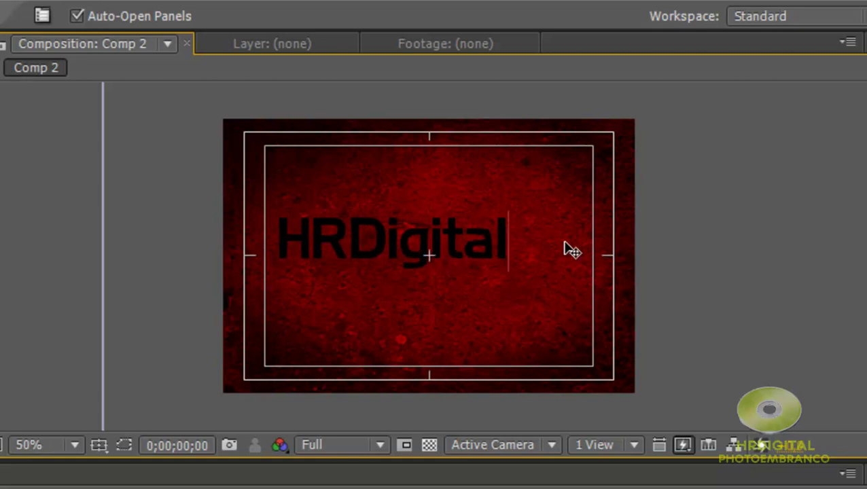
key("Escape")
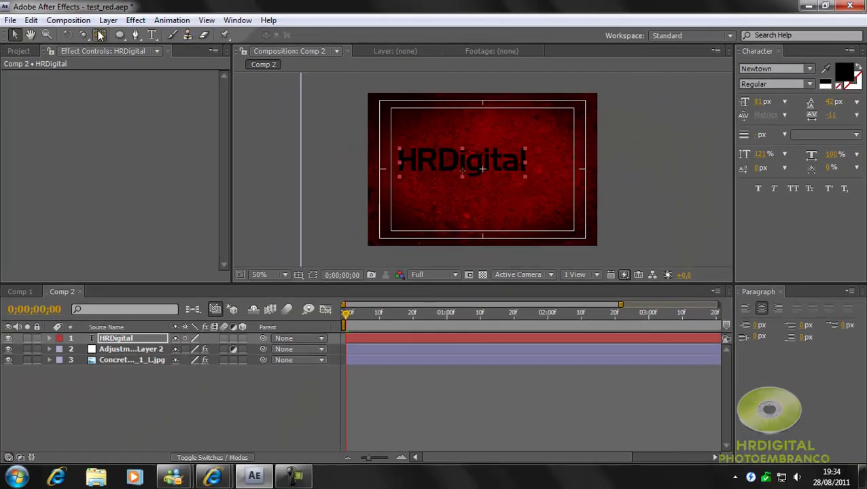
- Drag the HRDigital text to the centre of the Comp 2 frame
left_click(99, 34)
key("period")
key("period")
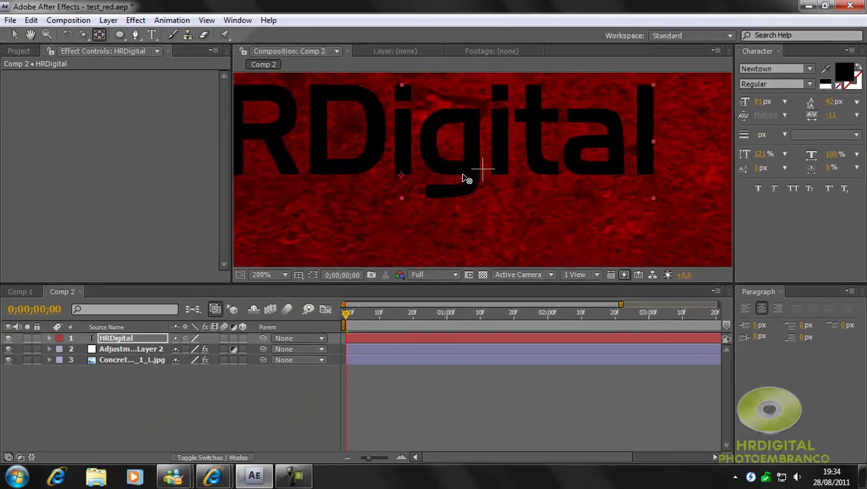
key("comma")
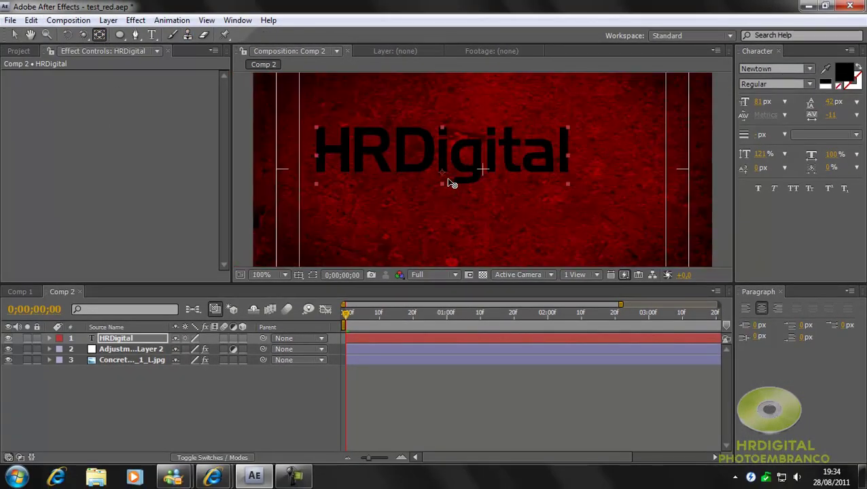
left_click(443, 175)
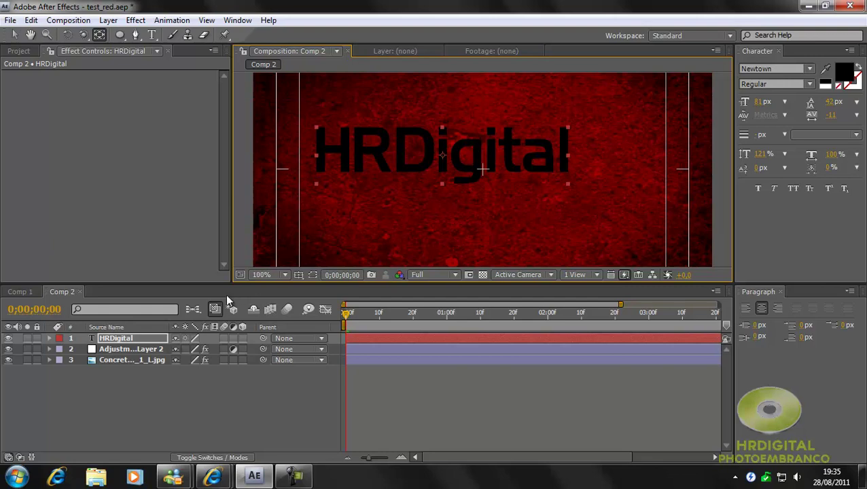
left_click(15, 35)
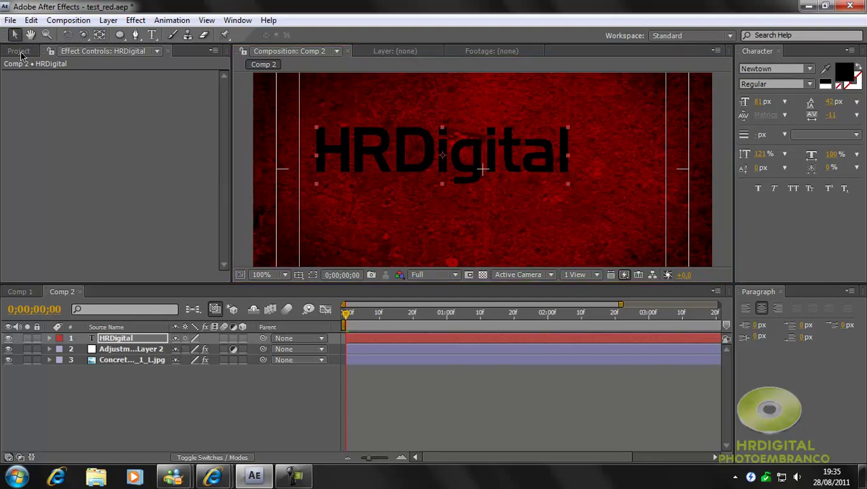
left_click_drag(446, 152, 495, 165)
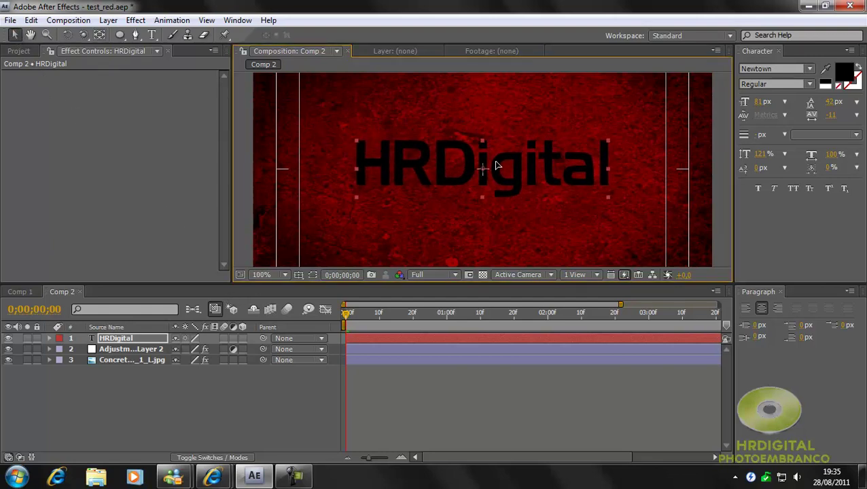
key("comma")
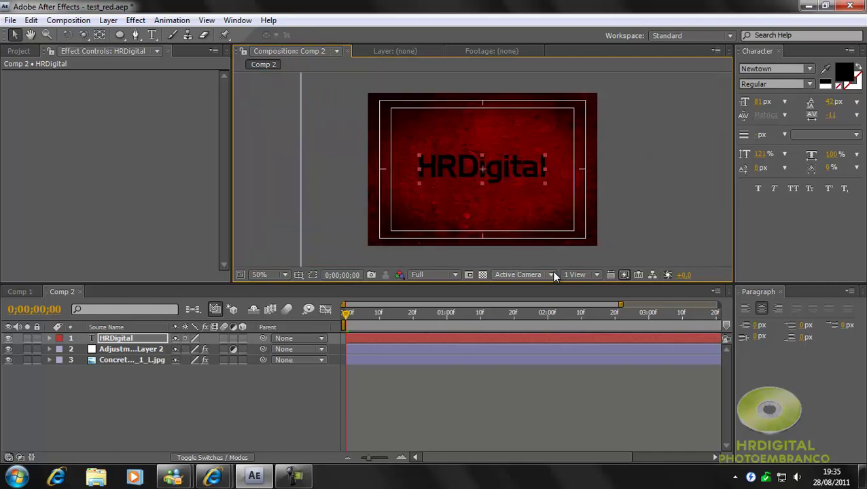
left_click_drag(547, 283, 561, 346)
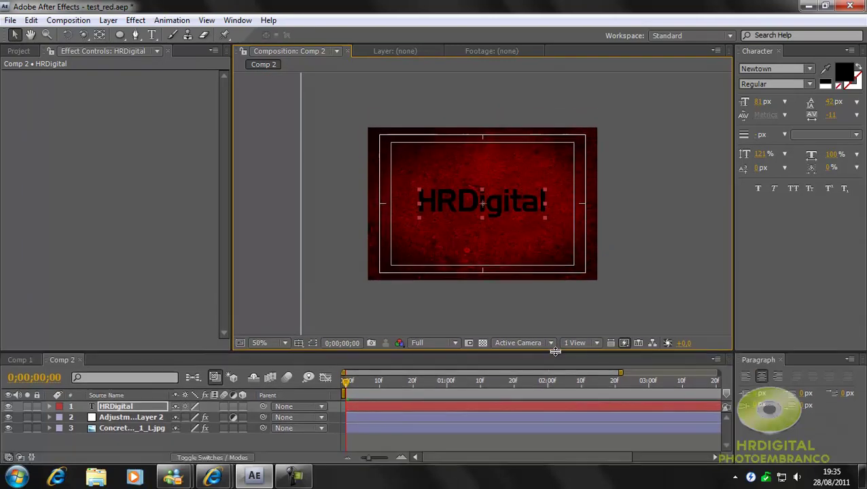
- Close the Character and Paragraph panels, zoom to 100% and show the Project list
left_click(780, 51)
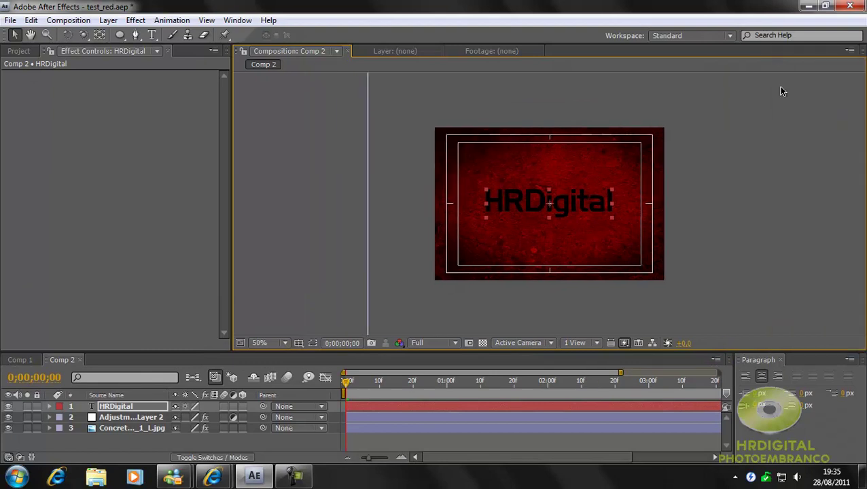
left_click(779, 359)
key("period")
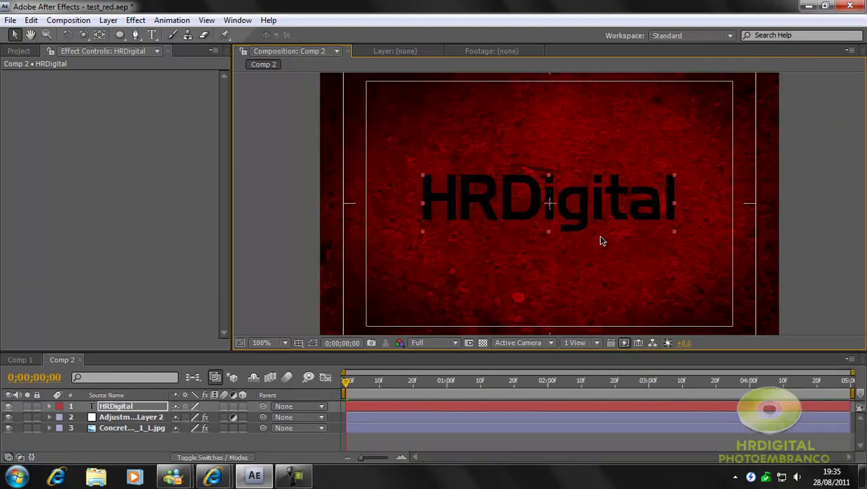
left_click(10, 51)
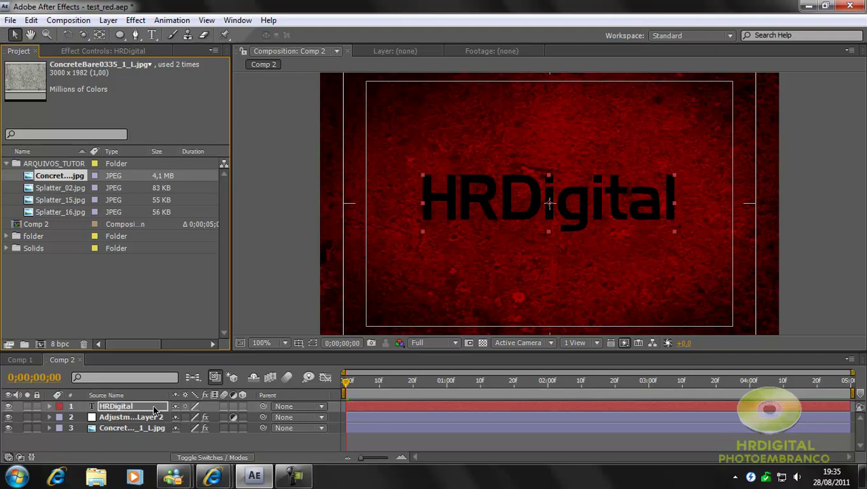
- Apply the Stylize > Glow effect to the HRDigital text layer
left_click(136, 20)
left_click(75, 393)
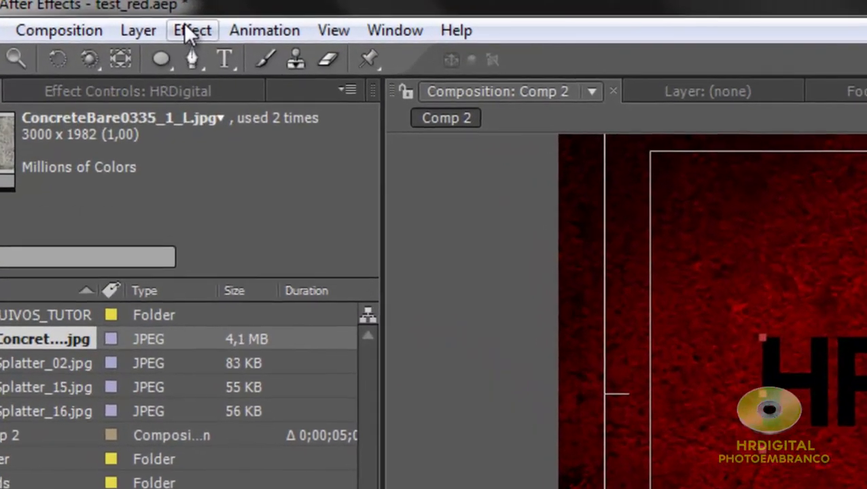
left_click(156, 23)
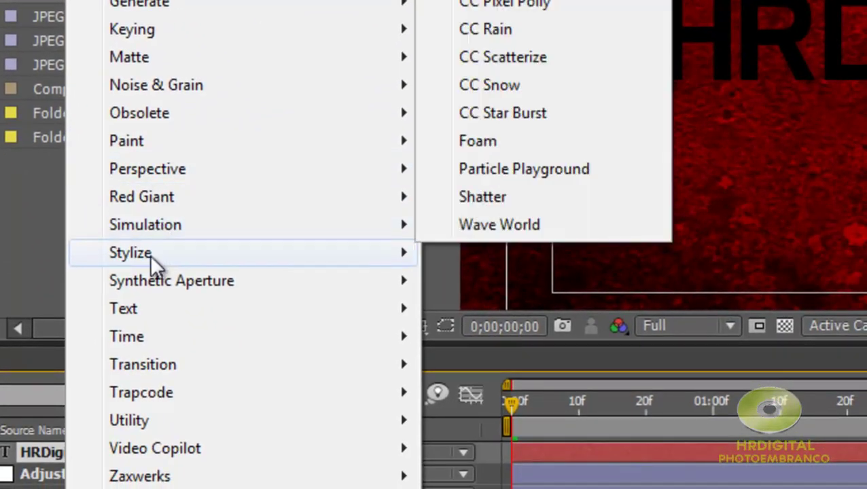
mouse_move(150, 257)
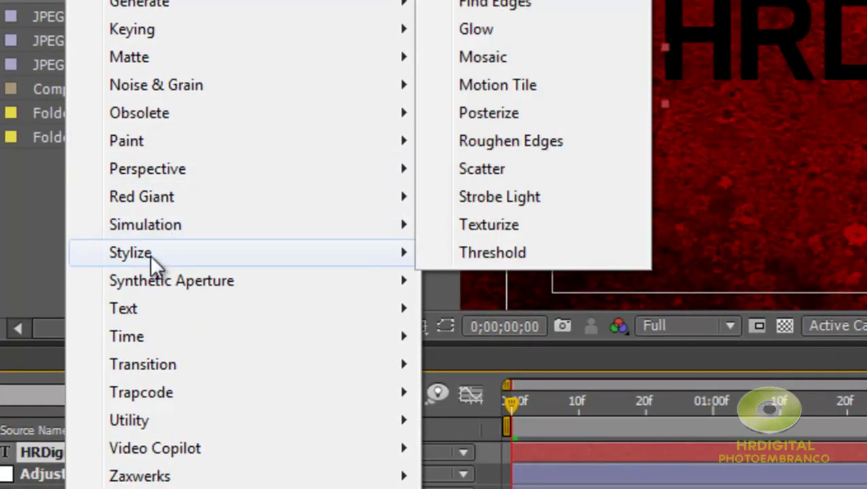
left_click(524, 31)
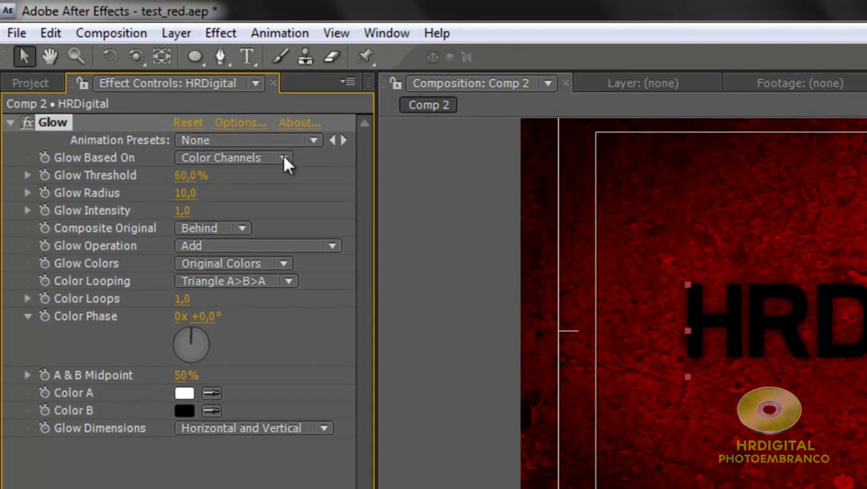
- Set Glow Based On to Alpha Channel and Composite Original to On Top
left_click(285, 160)
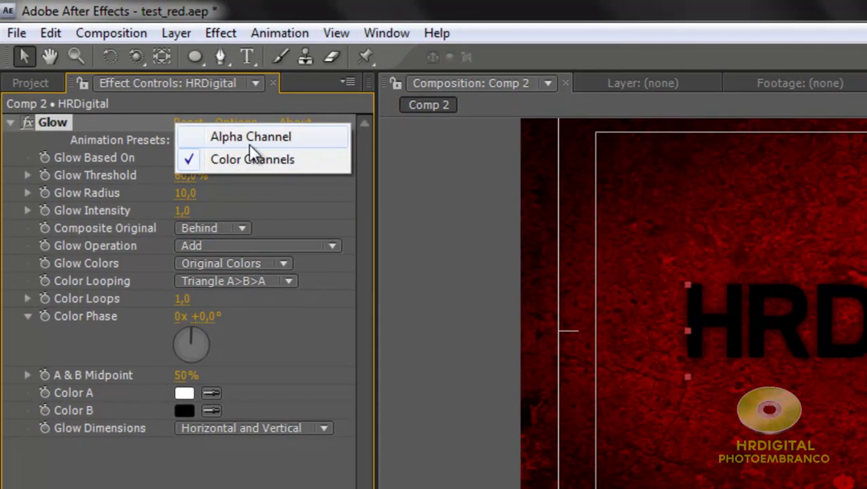
left_click(302, 138)
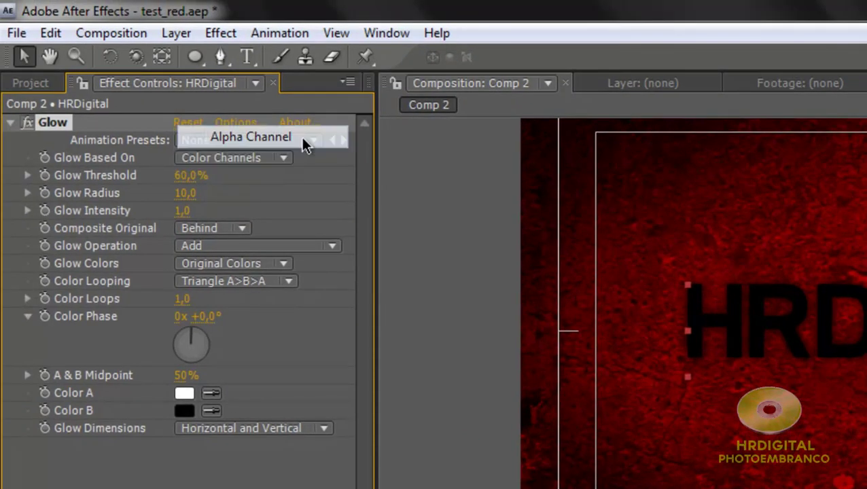
left_click(245, 228)
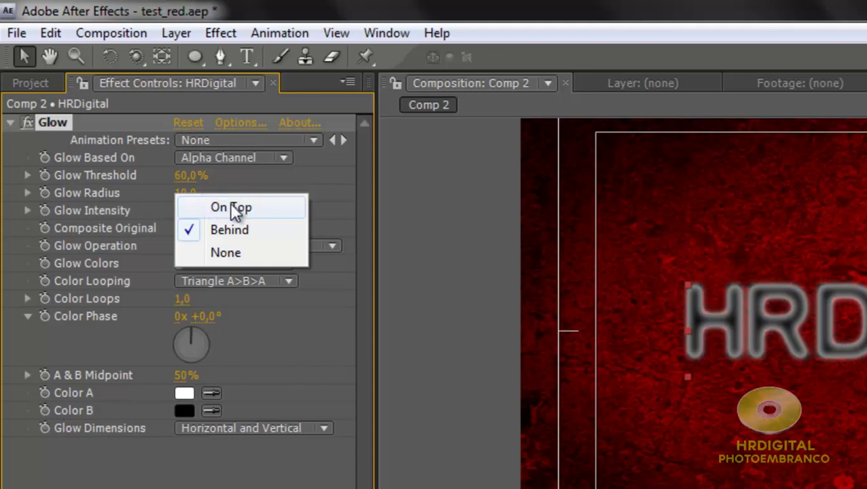
left_click(250, 209)
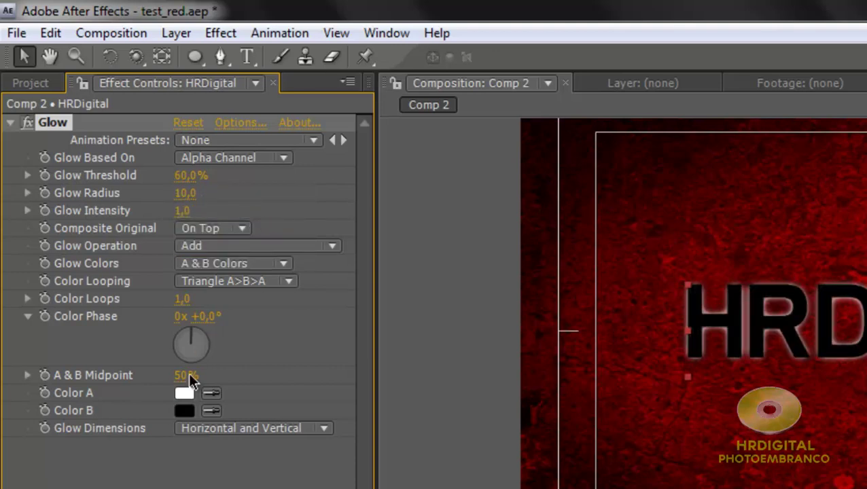
- Set the glow's Color B to near-white (FEFEFE) to match Color A
left_click(184, 411)
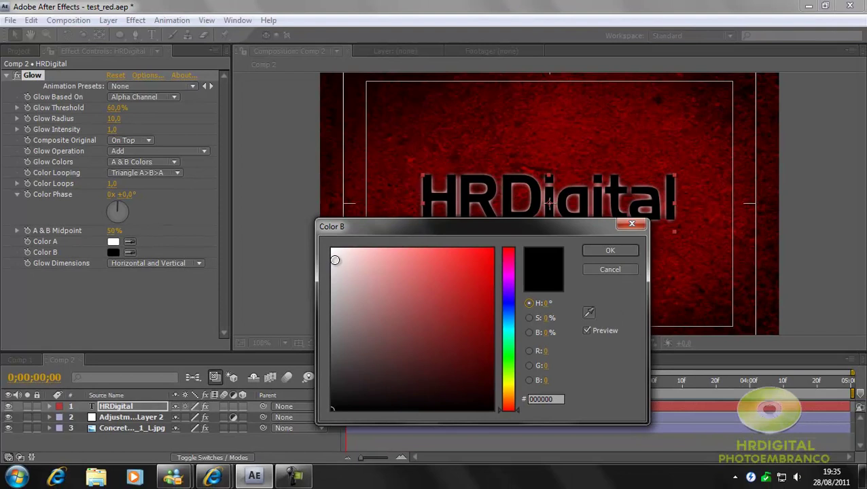
left_click_drag(335, 260, 325, 234)
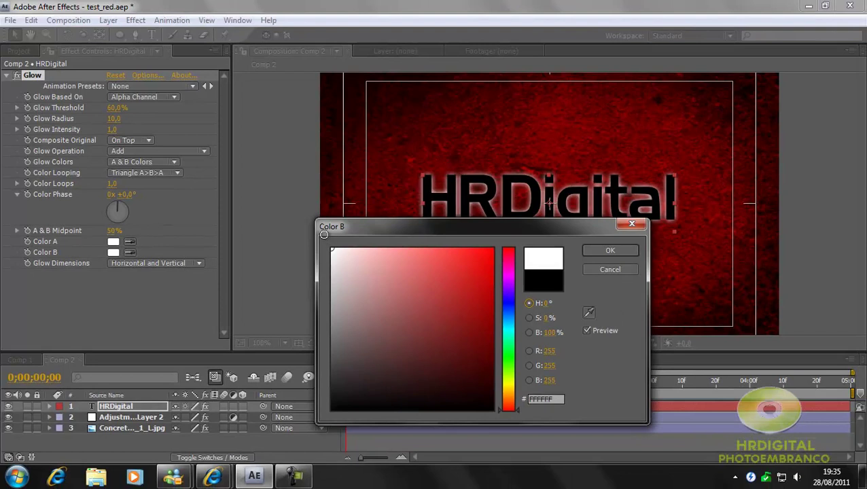
left_click_drag(509, 368, 513, 355)
left_click_drag(376, 284, 332, 249)
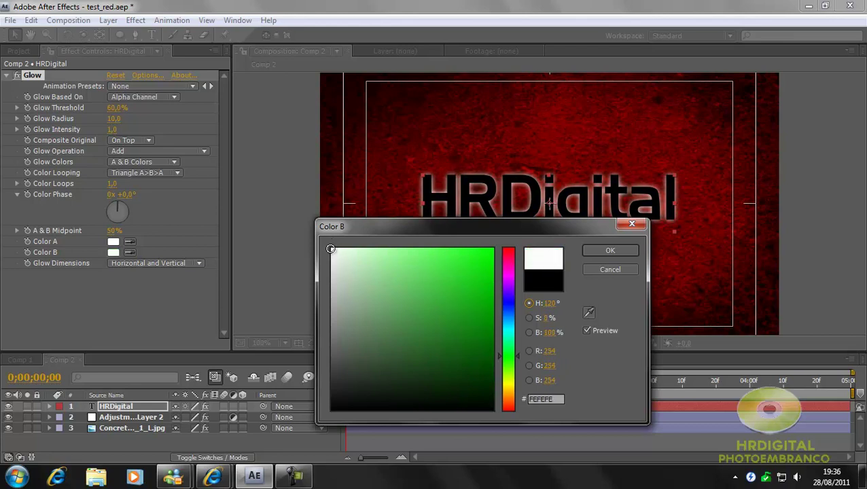
left_click(591, 251)
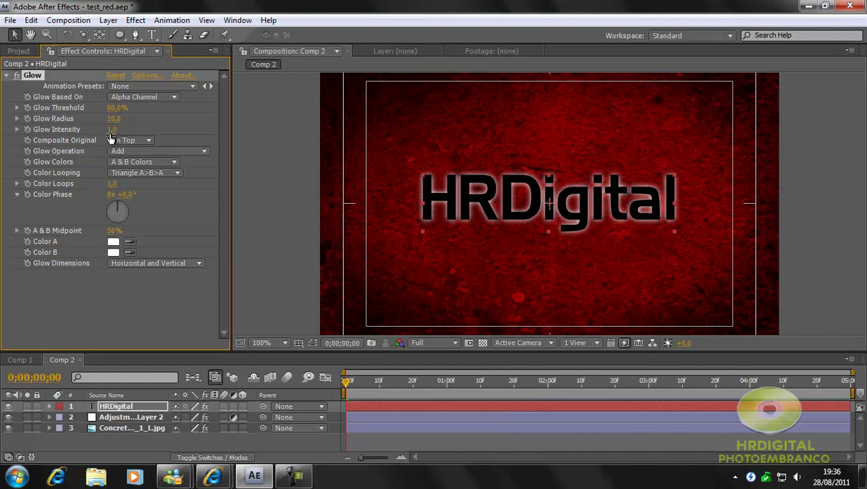
- Scrub the Glow Intensity up to 1.8 for a brighter white halo
left_click_drag(111, 129, 163, 128)
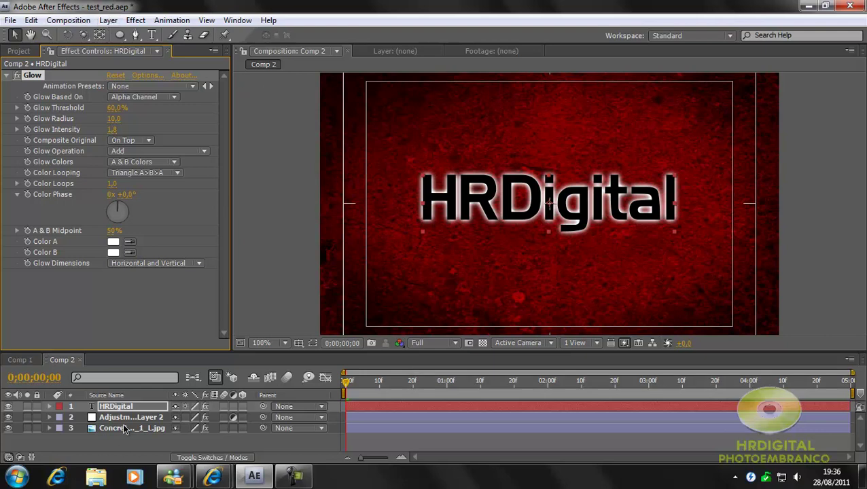
- Add a Bevel and Emboss layer style to HRDigital, collapse the layer and enlarge the timeline
left_click(108, 20)
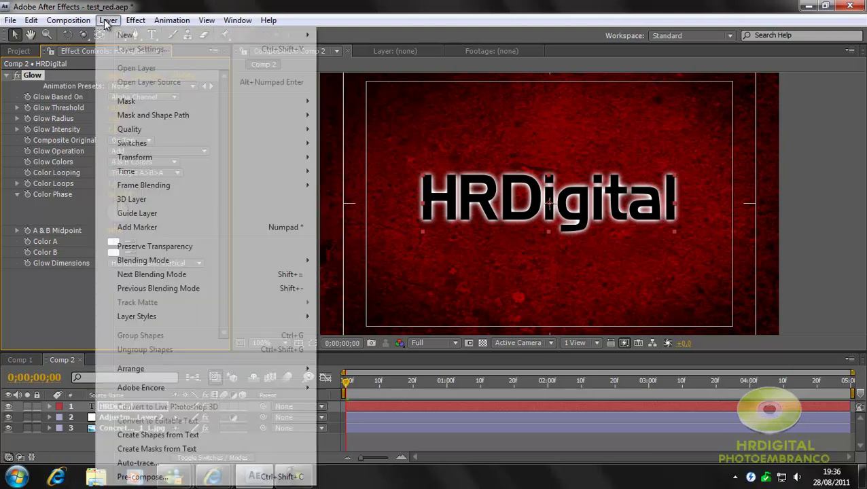
mouse_move(136, 316)
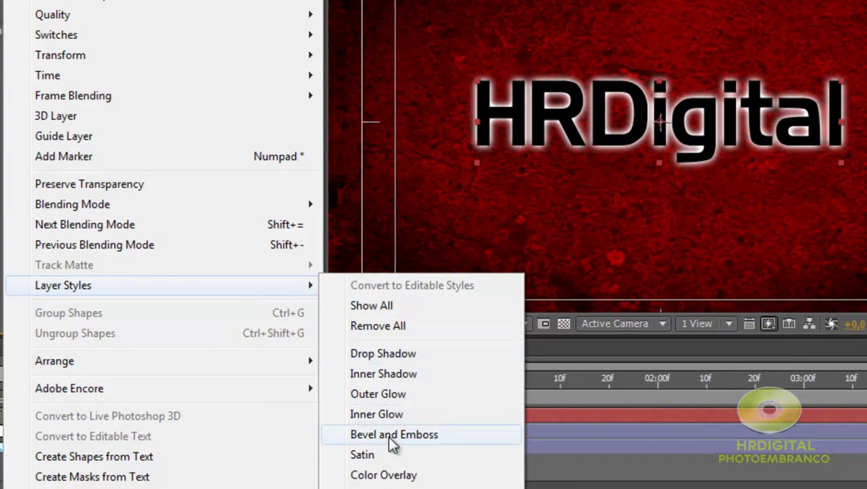
left_click(390, 442)
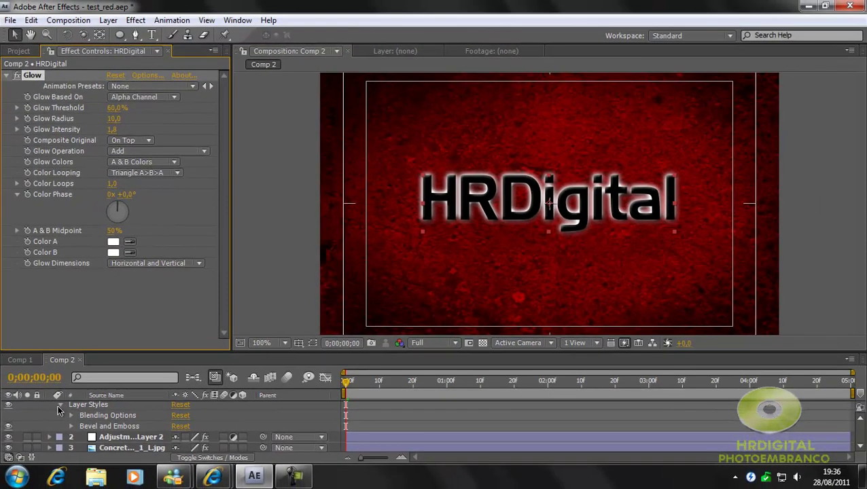
left_click(59, 405)
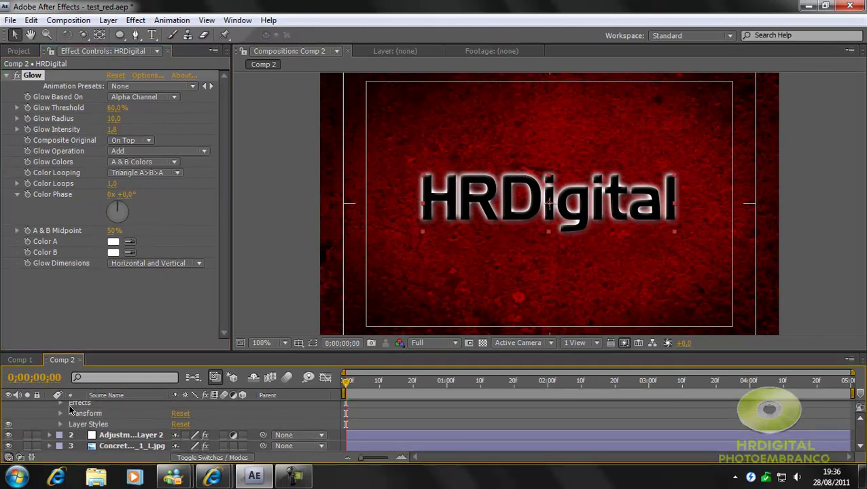
scroll(47, 406, "up", 1)
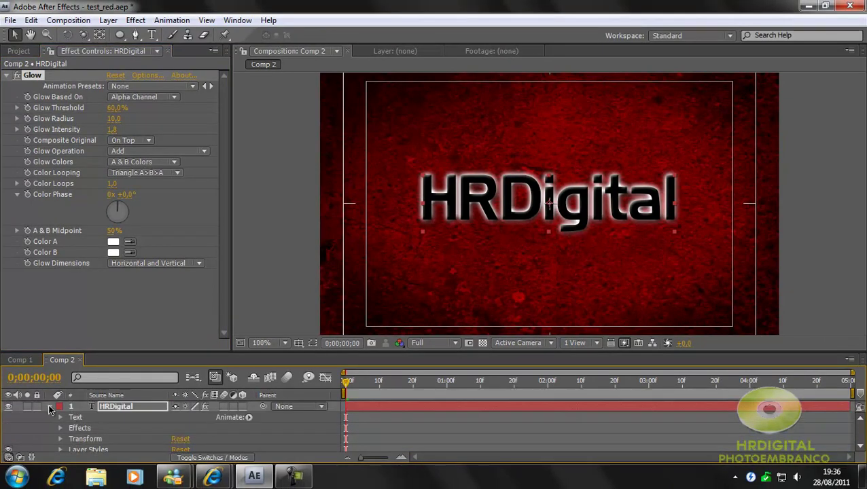
left_click(49, 406)
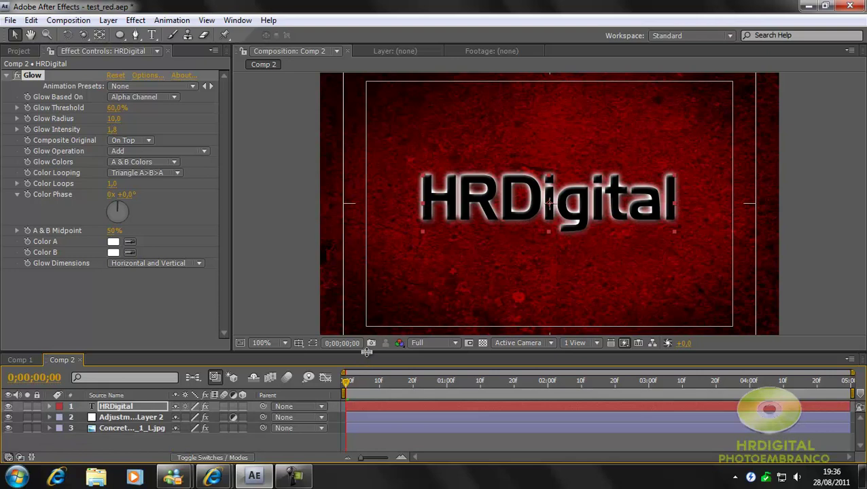
left_click_drag(366, 354, 366, 315)
- Zoom the viewer to 50%, show the Project files, then bring up the Photoembranco blog
key("comma")
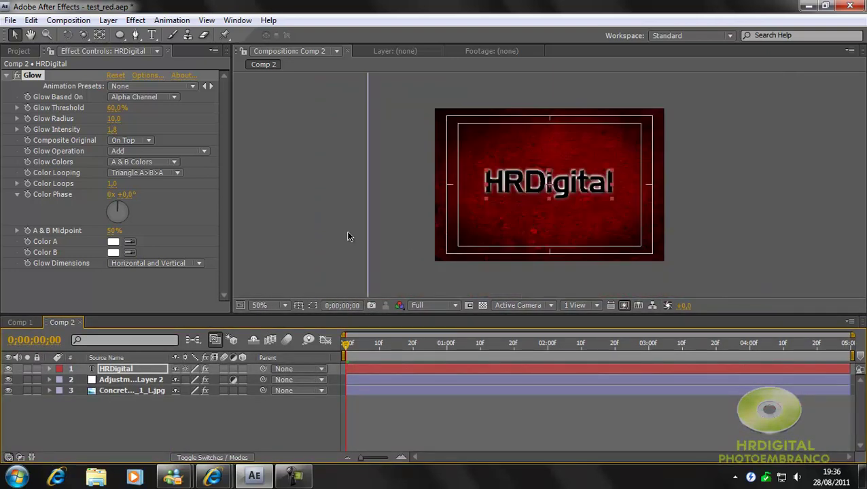
left_click(19, 51)
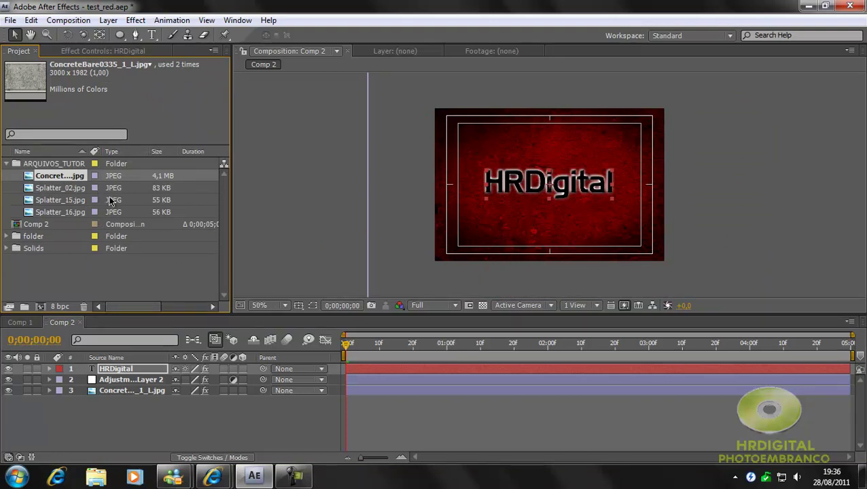
mouse_move(213, 475)
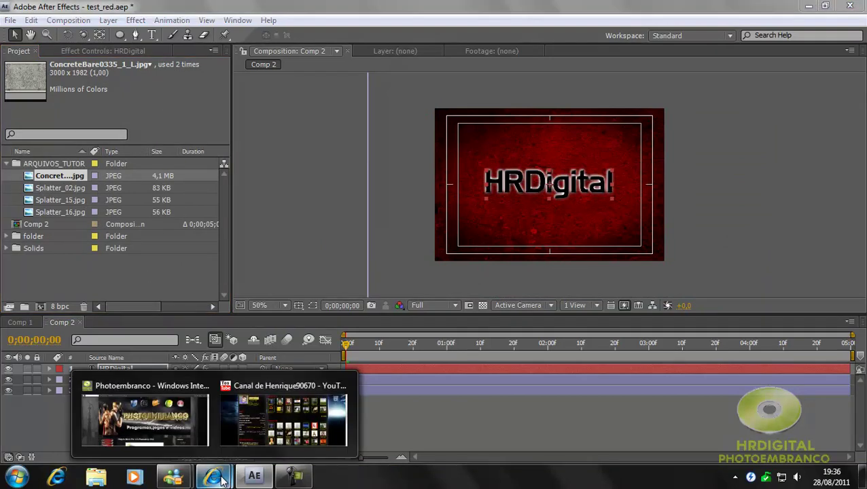
left_click(174, 431)
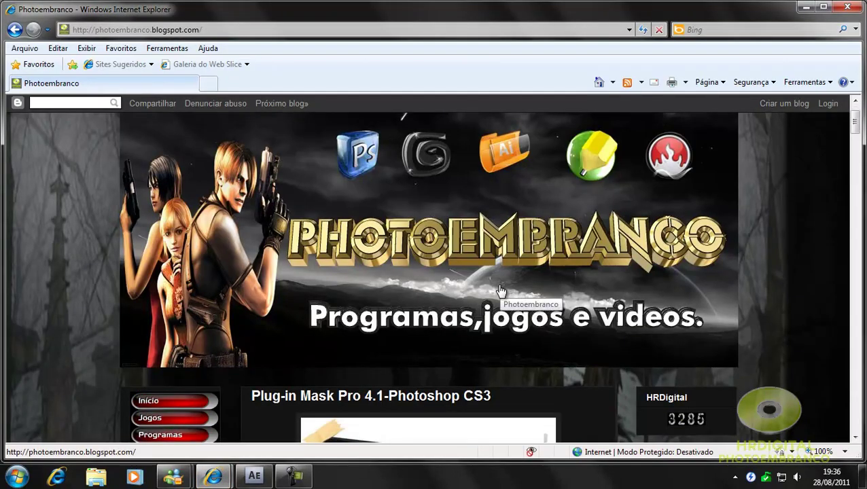
- Scroll down the Photoembranco blog, then switch to the YouTube channel window
scroll(498, 286, "down", 3)
scroll(499, 289, "down", 1)
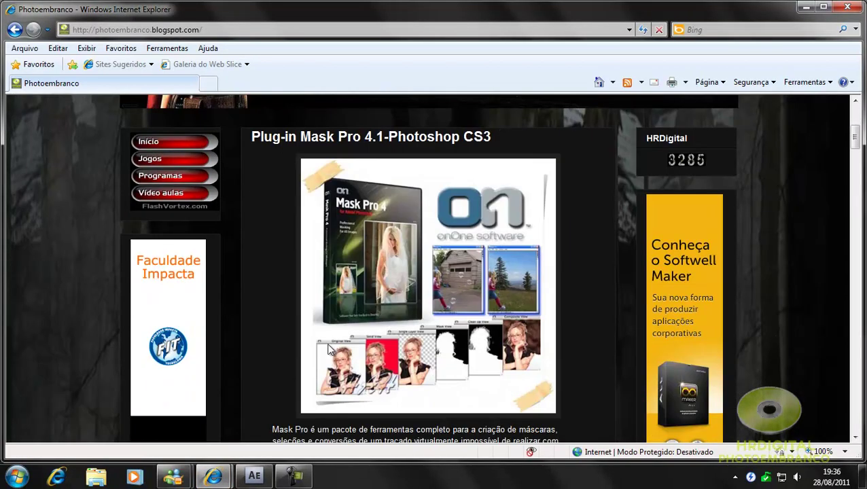
left_click(213, 475)
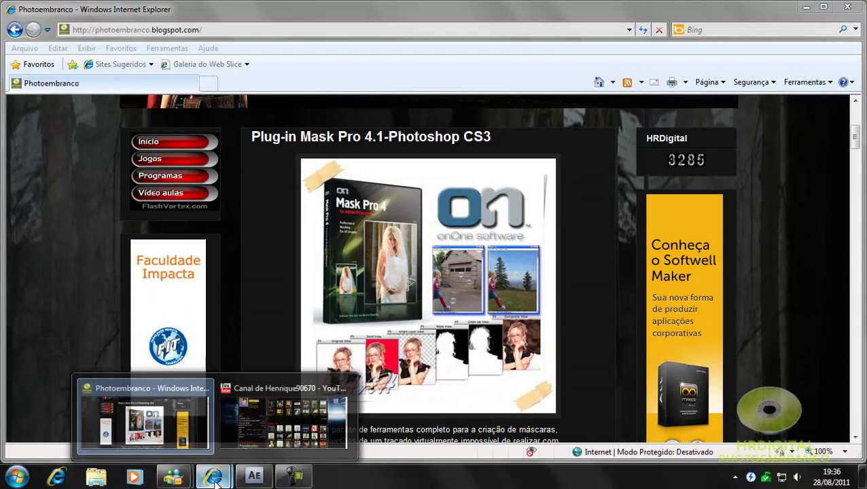
left_click(256, 443)
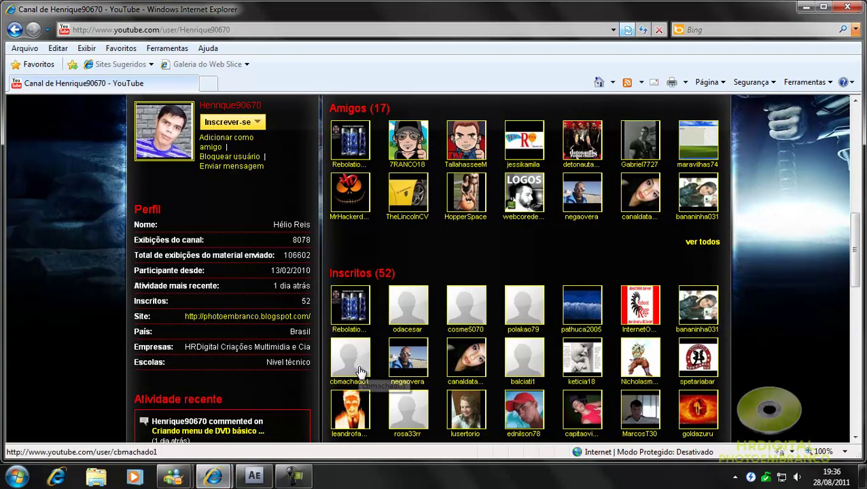